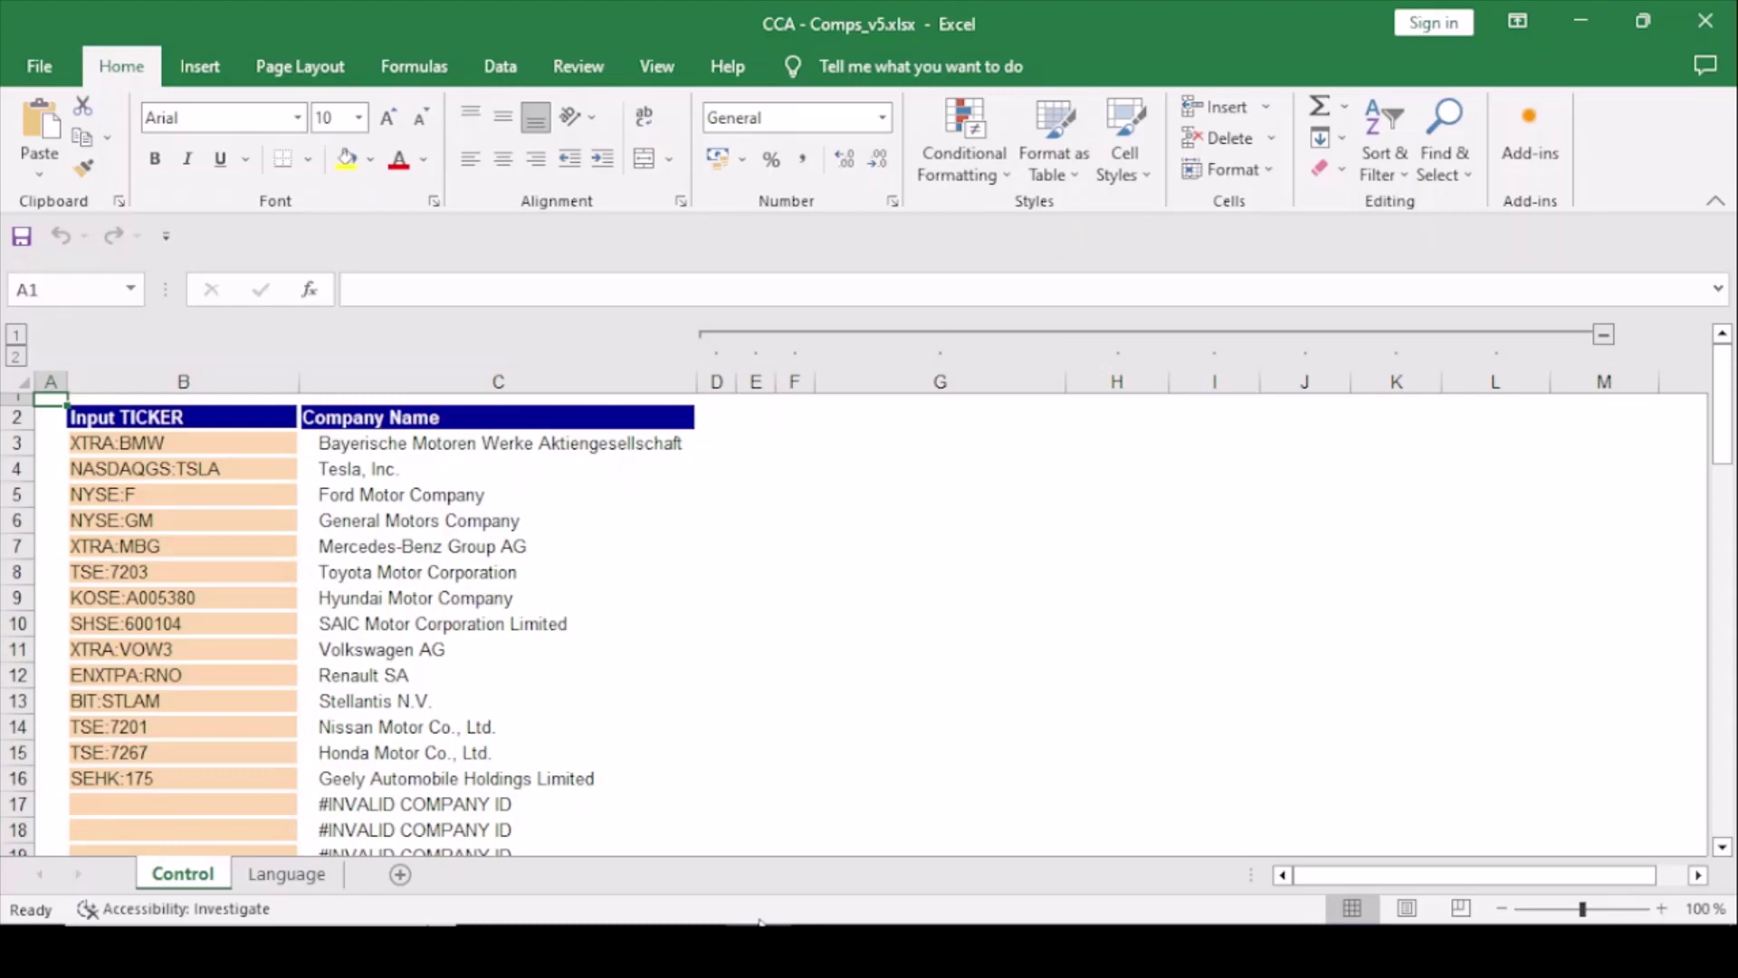
Step: Examine the input tickers in B3:B16 and the matching company names in column C of the Control sheet
{"action": "key", "text": "Down"}
{"action": "key", "text": "Right"}
{"action": "key", "text": "Down"}
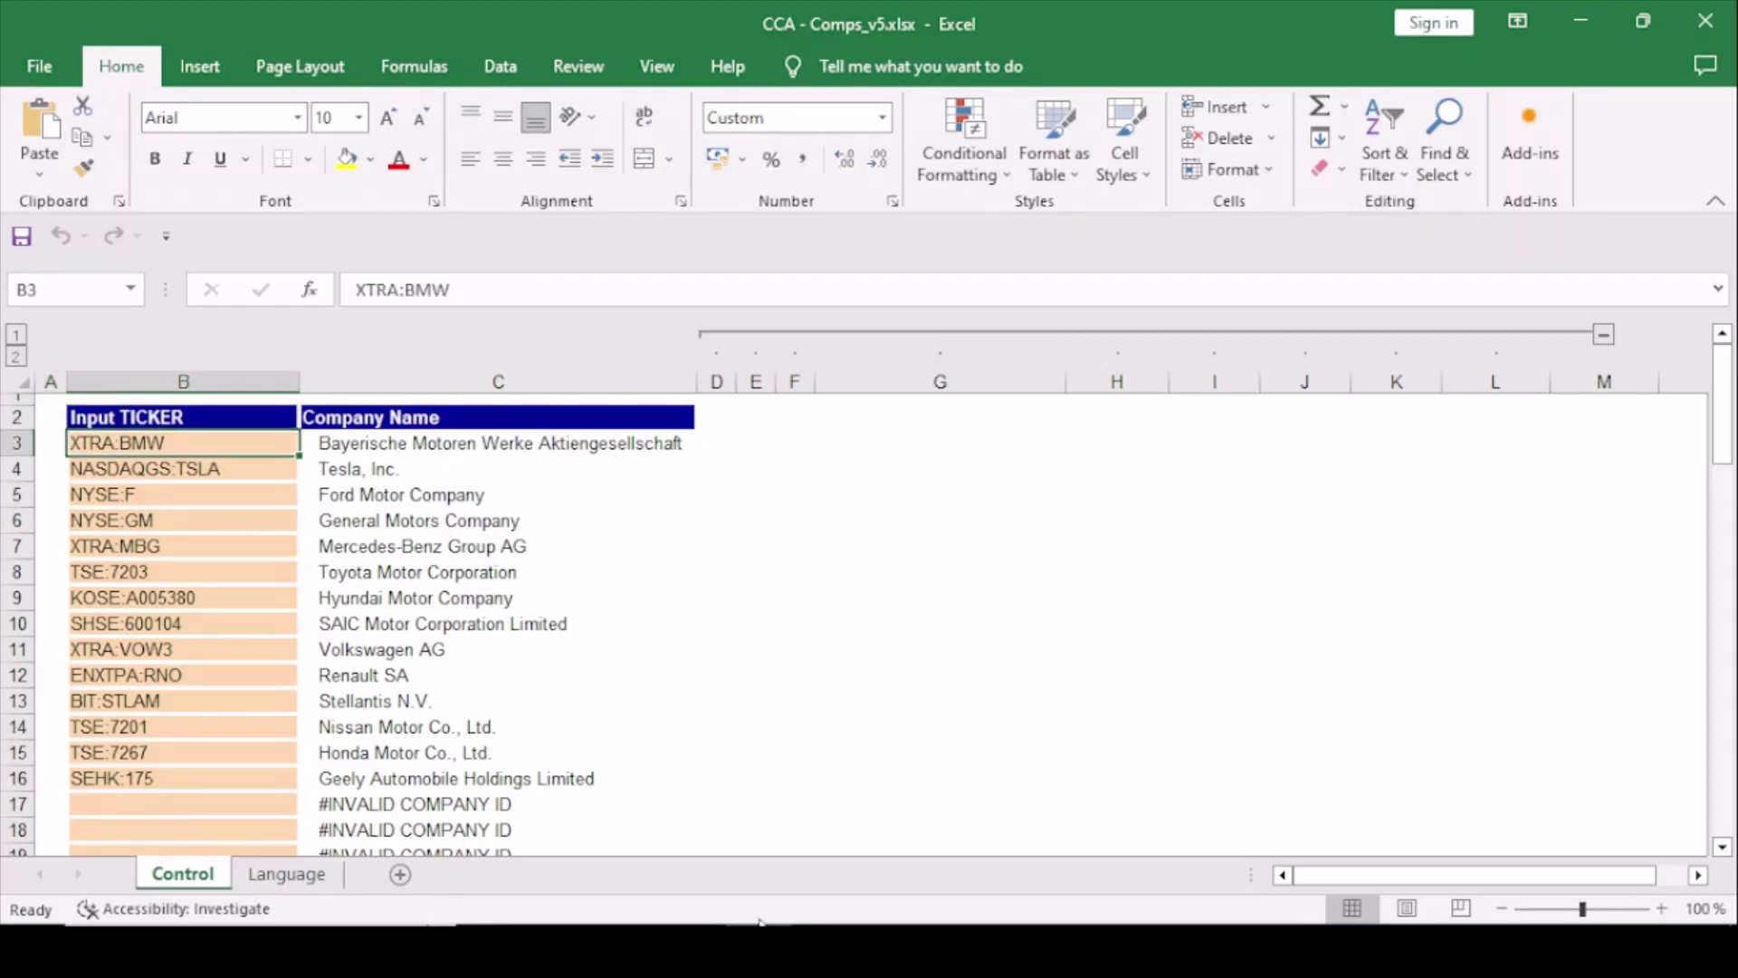
{"action": "key", "text": "Down"}
{"action": "key", "text": "Down"}
{"action": "key", "text": "Down"}
{"action": "key", "text": "Down"}
{"action": "key", "text": "Down"}
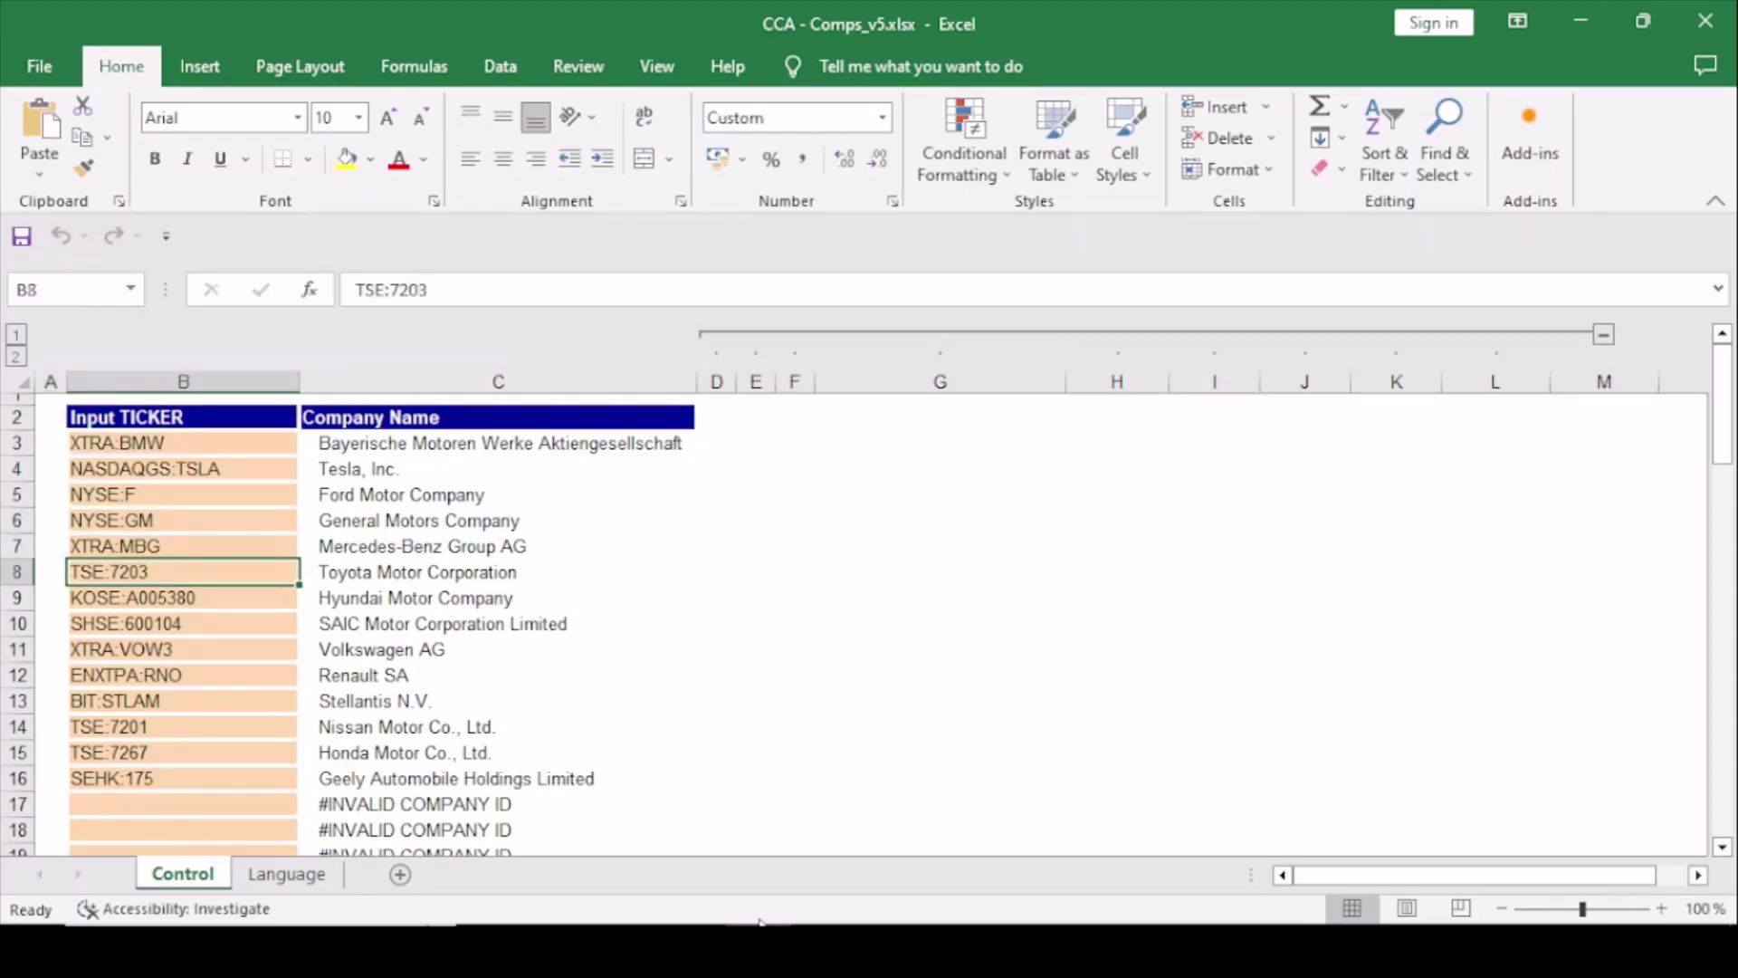
{"action": "key", "text": "Down"}
{"action": "key", "text": "Down"}
{"action": "key", "text": "Down"}
{"action": "key", "text": "Down"}
{"action": "key", "text": "Down"}
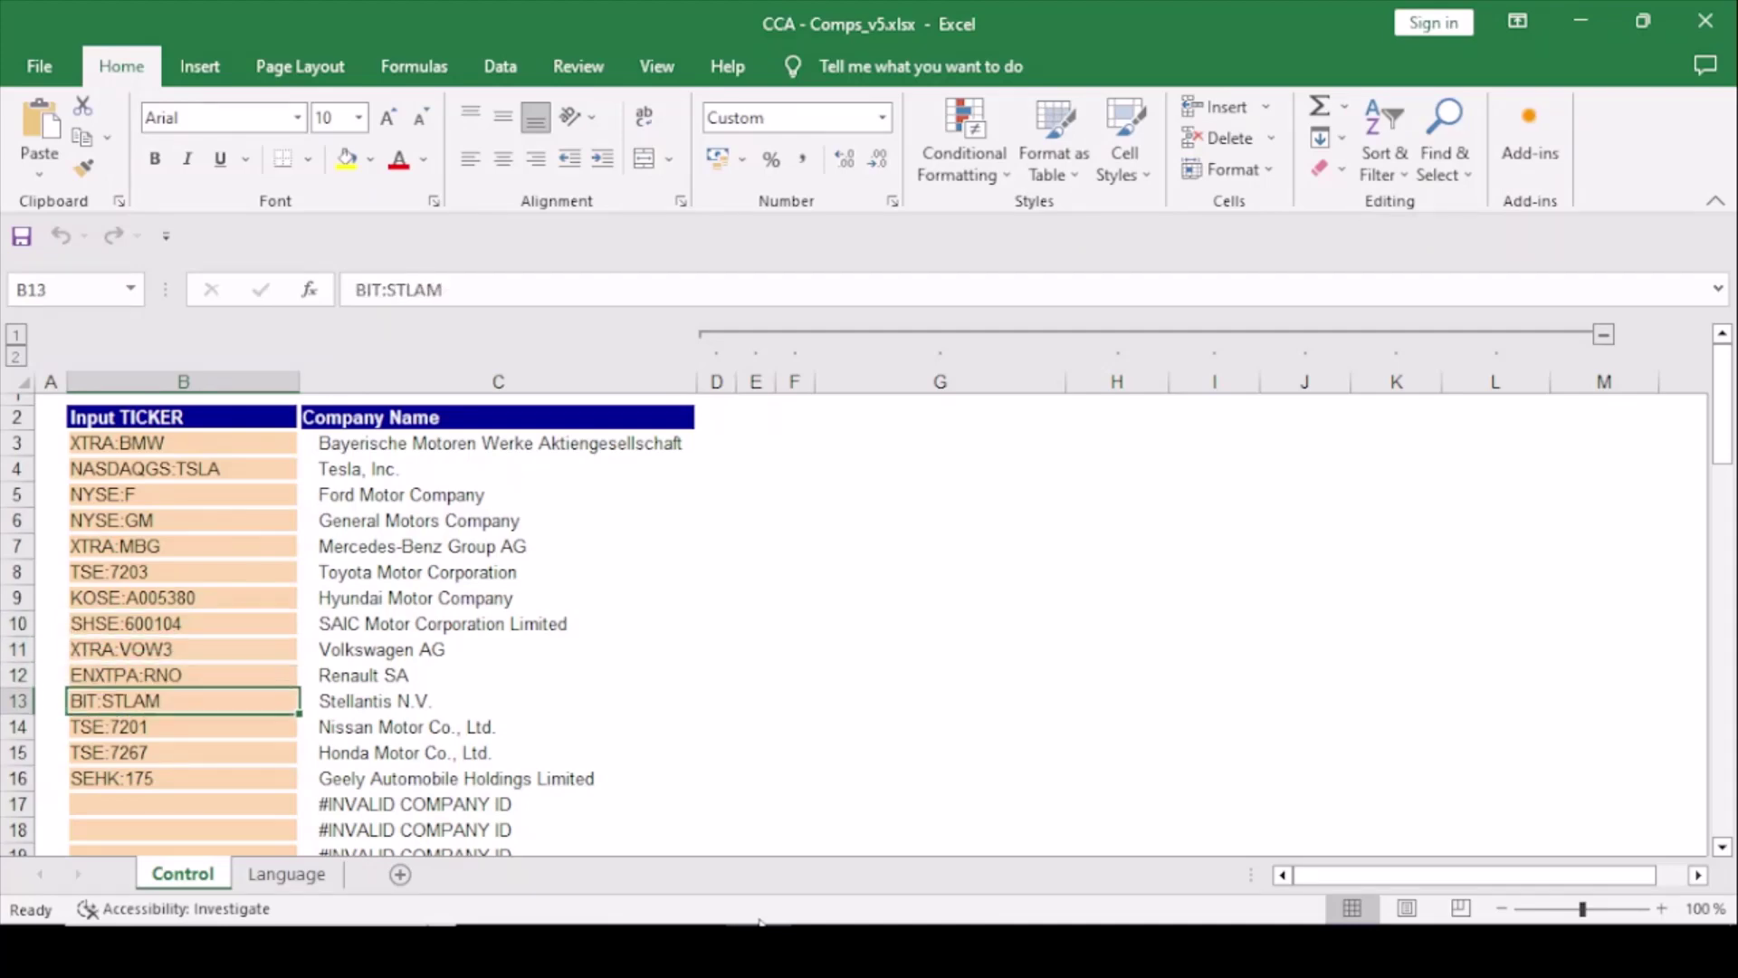
{"action": "key", "text": "Down"}
{"action": "key", "text": "Down"}
{"action": "key", "text": "Down"}
{"action": "key", "text": "Right"}
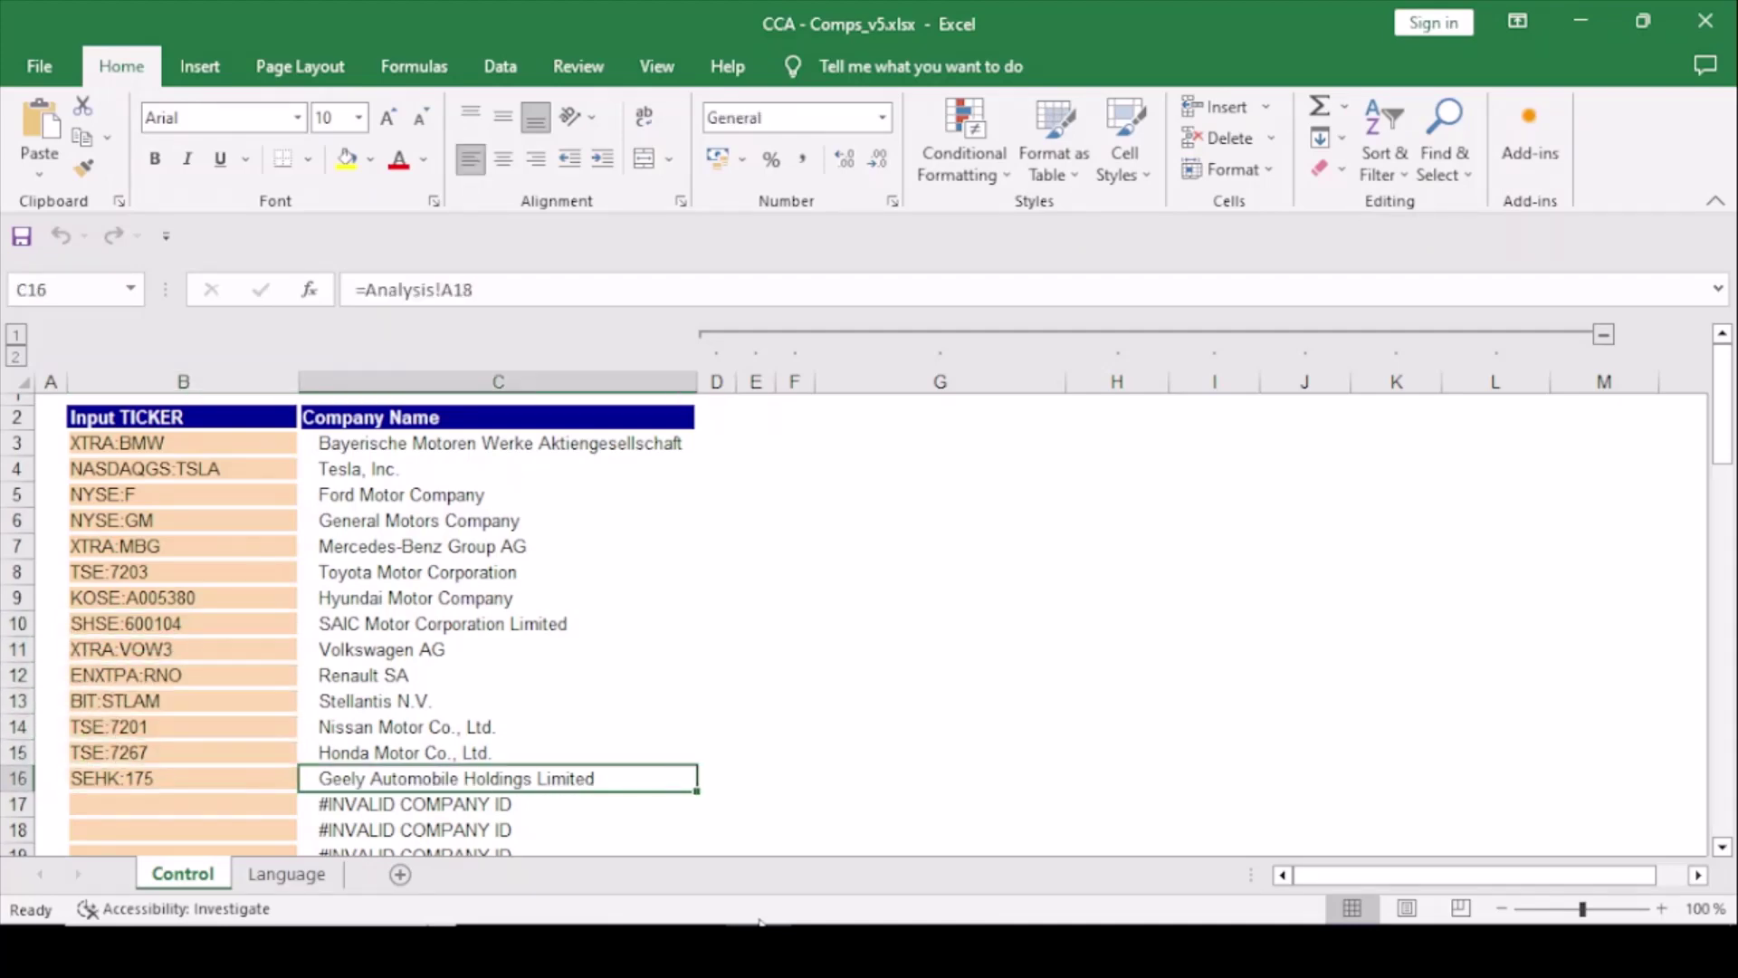
Step: Examine the spare ticker rows 17 to 22 and the Peer 1 name fields below them
{"action": "key", "text": "Left"}
{"action": "key", "text": "Down"}
{"action": "key", "text": "Down"}
{"action": "key", "text": "Down"}
{"action": "key", "text": "Down"}
{"action": "key", "text": "Down"}
{"action": "key", "text": "Down"}
{"action": "key", "text": "Down"}
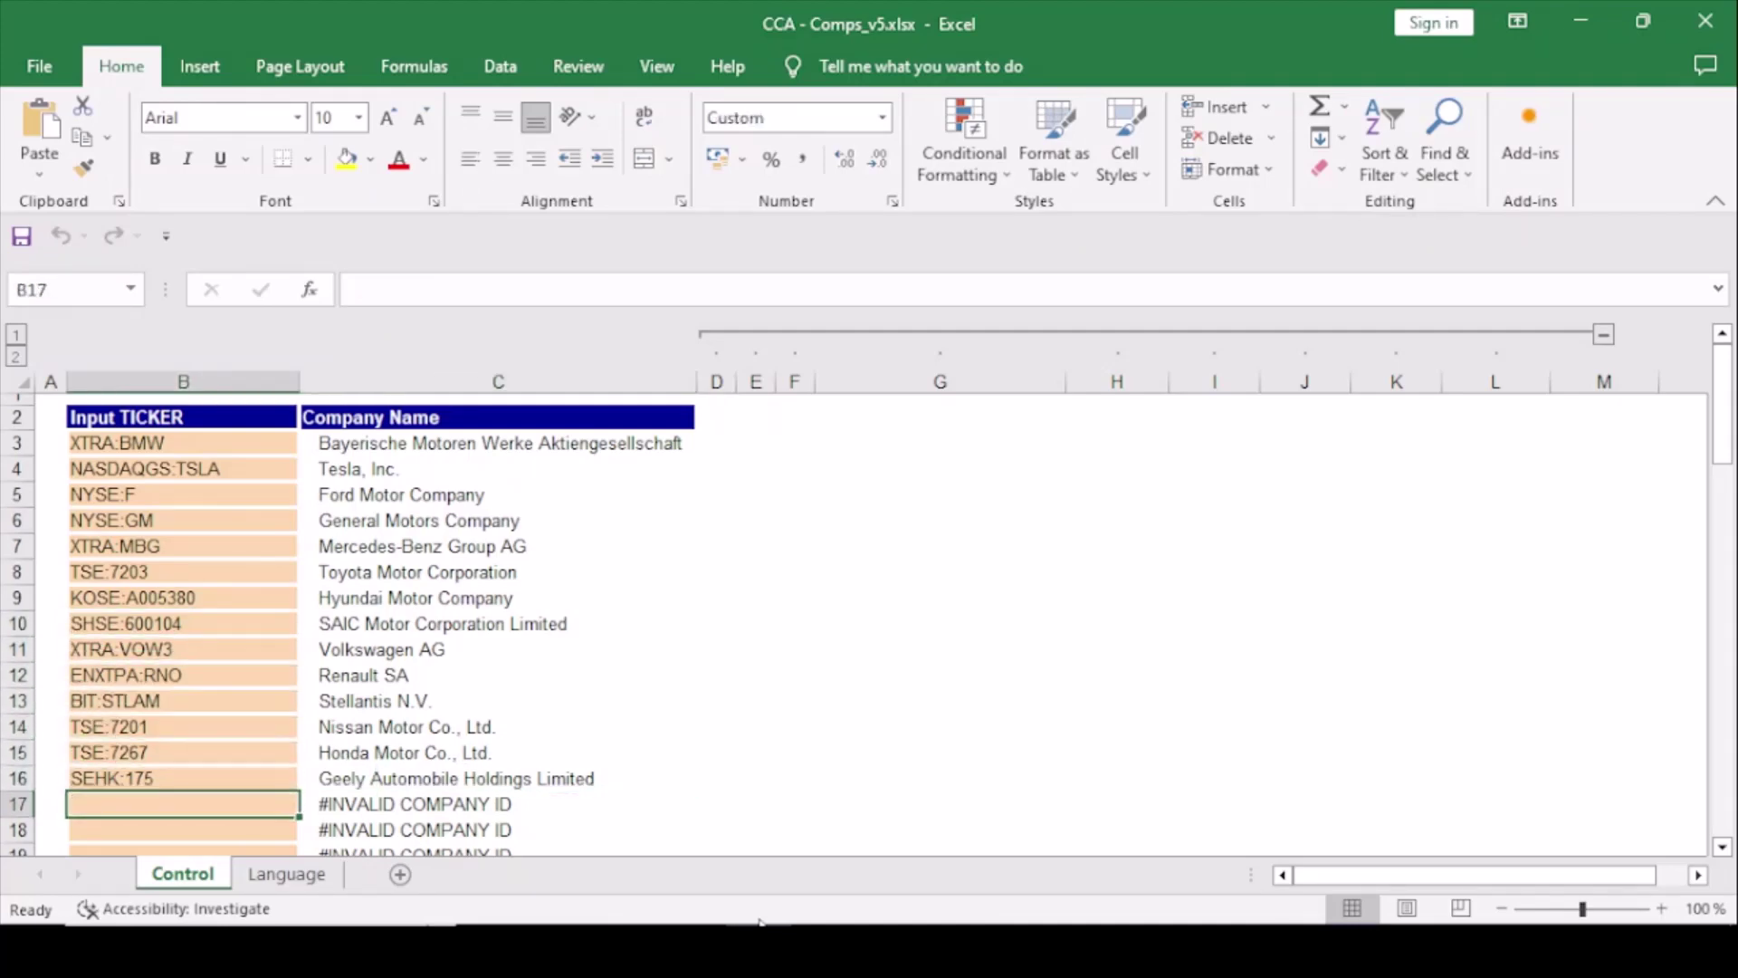
{"action": "key", "text": "Down"}
{"action": "key", "text": "Down"}
{"action": "key", "text": "Down"}
{"action": "key", "text": "Down"}
{"action": "key", "text": "Down"}
{"action": "key", "text": "Down"}
{"action": "key", "text": "Down"}
{"action": "key", "text": "Down"}
{"action": "key", "text": "Down"}
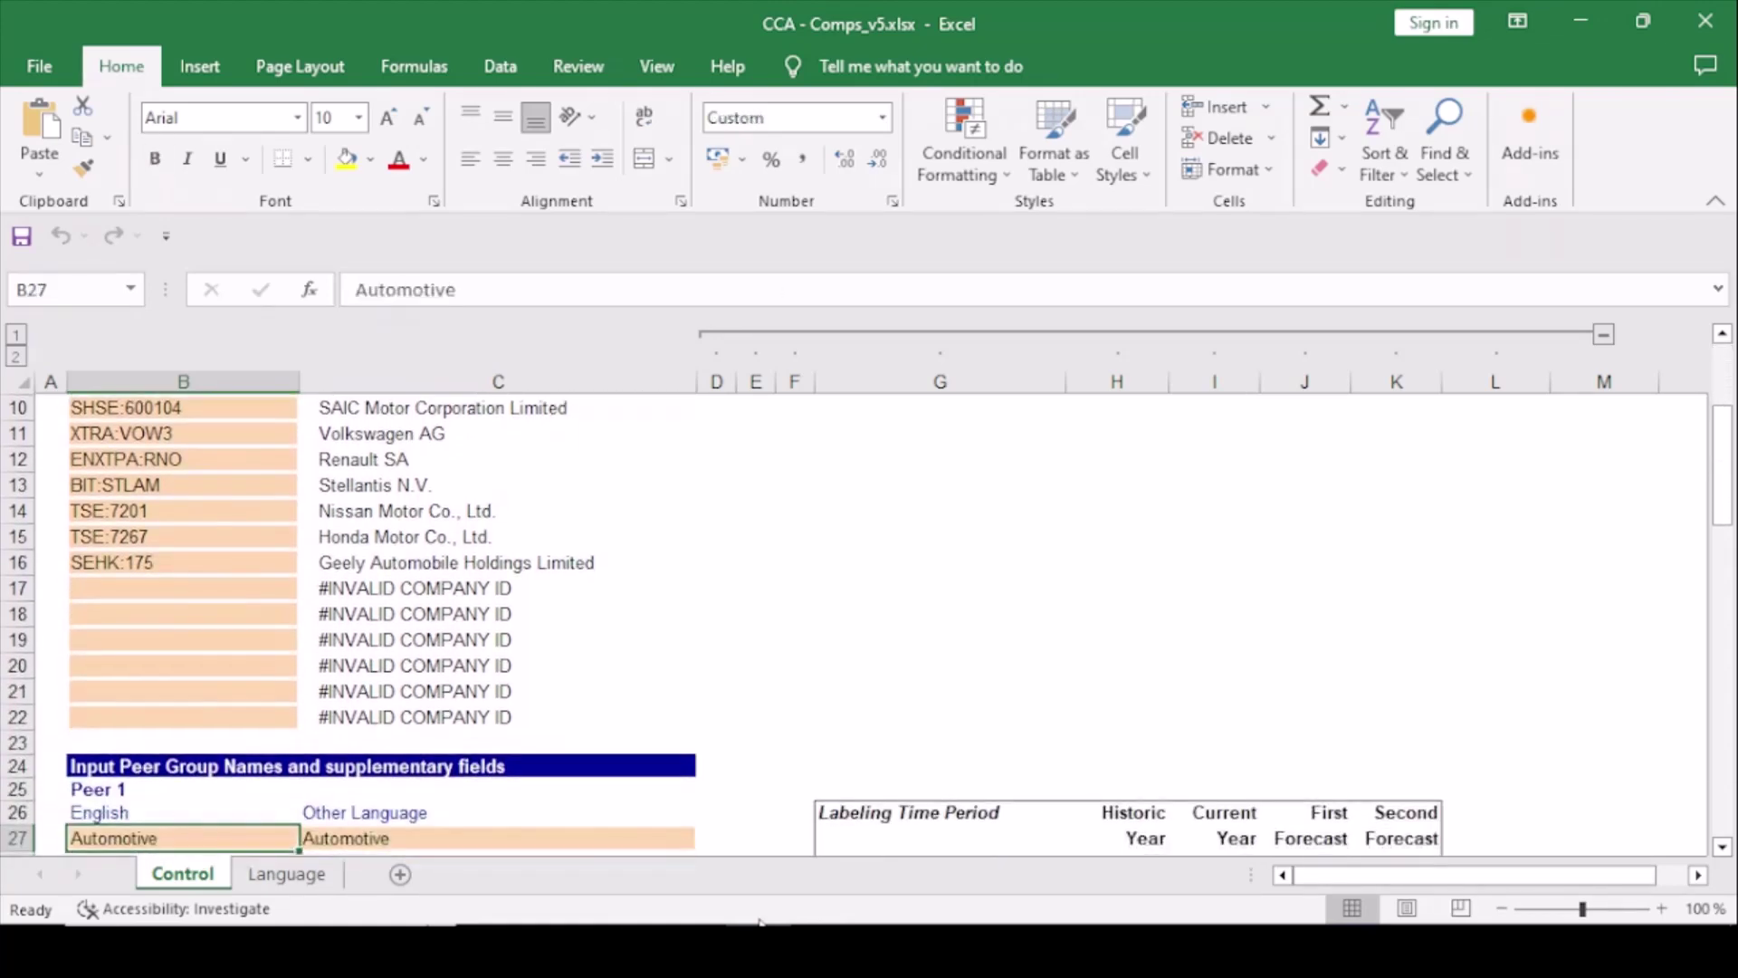
{"action": "key", "text": "Down"}
{"action": "key", "text": "Up"}
{"action": "key", "text": "Up"}
{"action": "key", "text": "Up"}
{"action": "key", "text": "Up"}
{"action": "key", "text": "Up"}
{"action": "key", "text": "Up"}
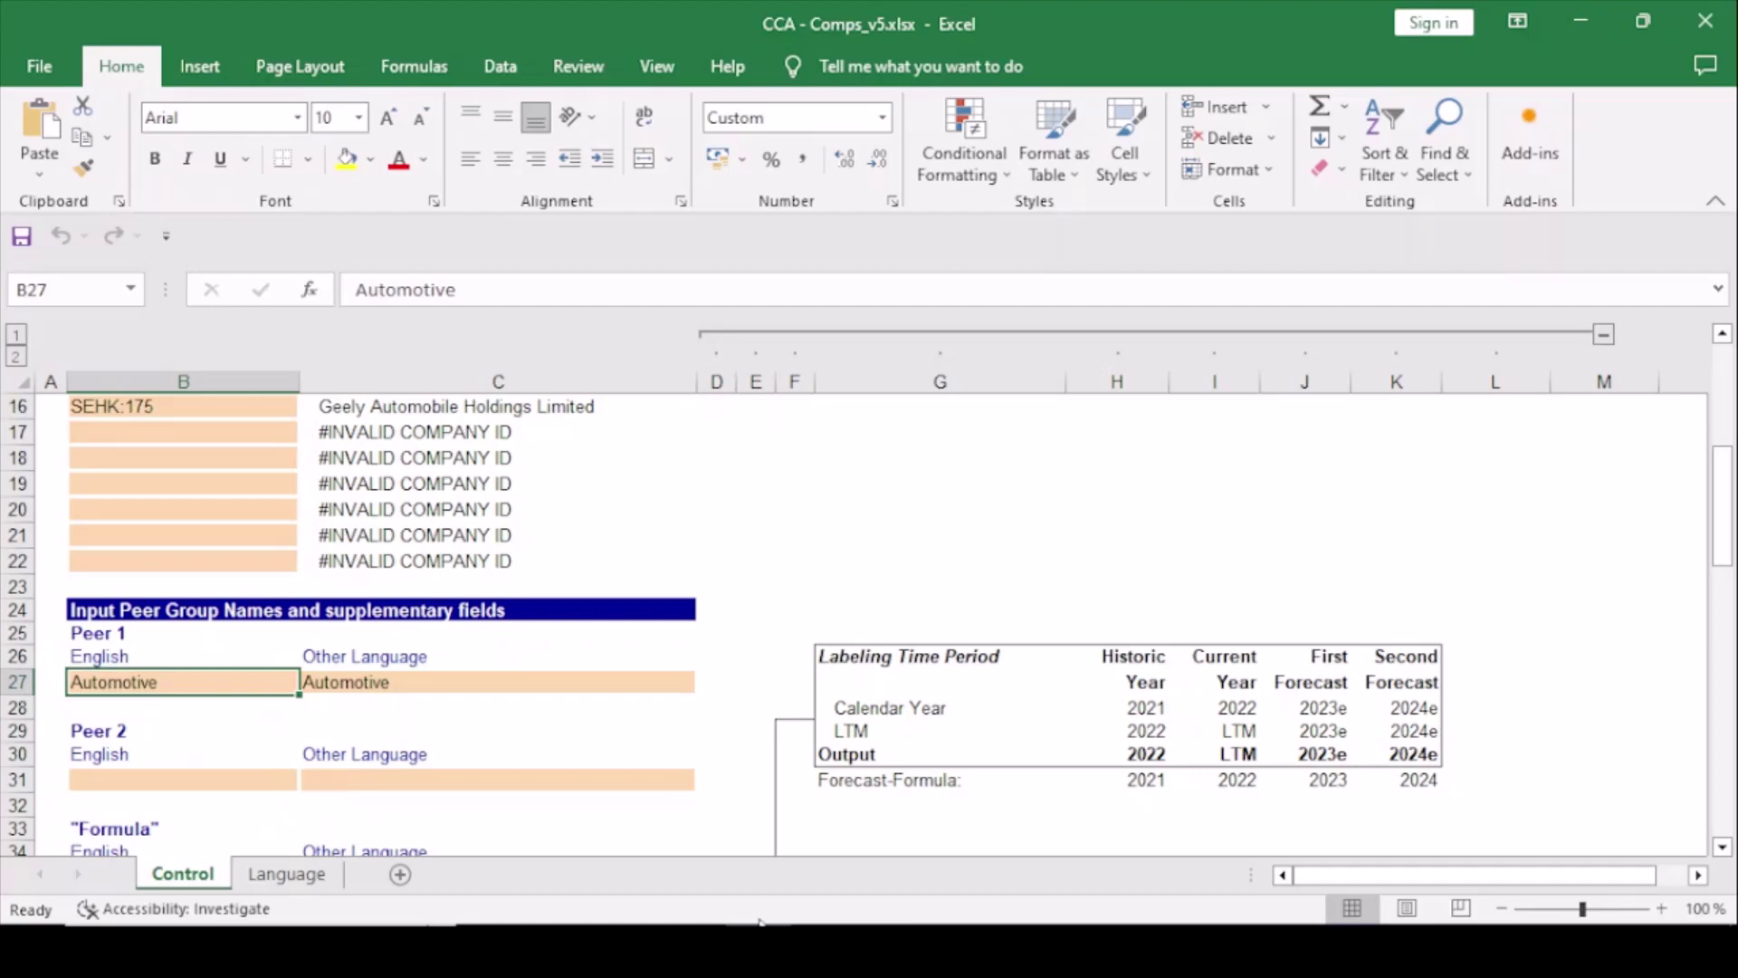
Step: Examine the Peer 2, Formula, Text and Fiscal Year End label fields in both languages
{"action": "key", "text": "Down"}
{"action": "key", "text": "Down"}
{"action": "key", "text": "Down"}
{"action": "key", "text": "Down"}
{"action": "key", "text": "Down"}
{"action": "key", "text": "Down"}
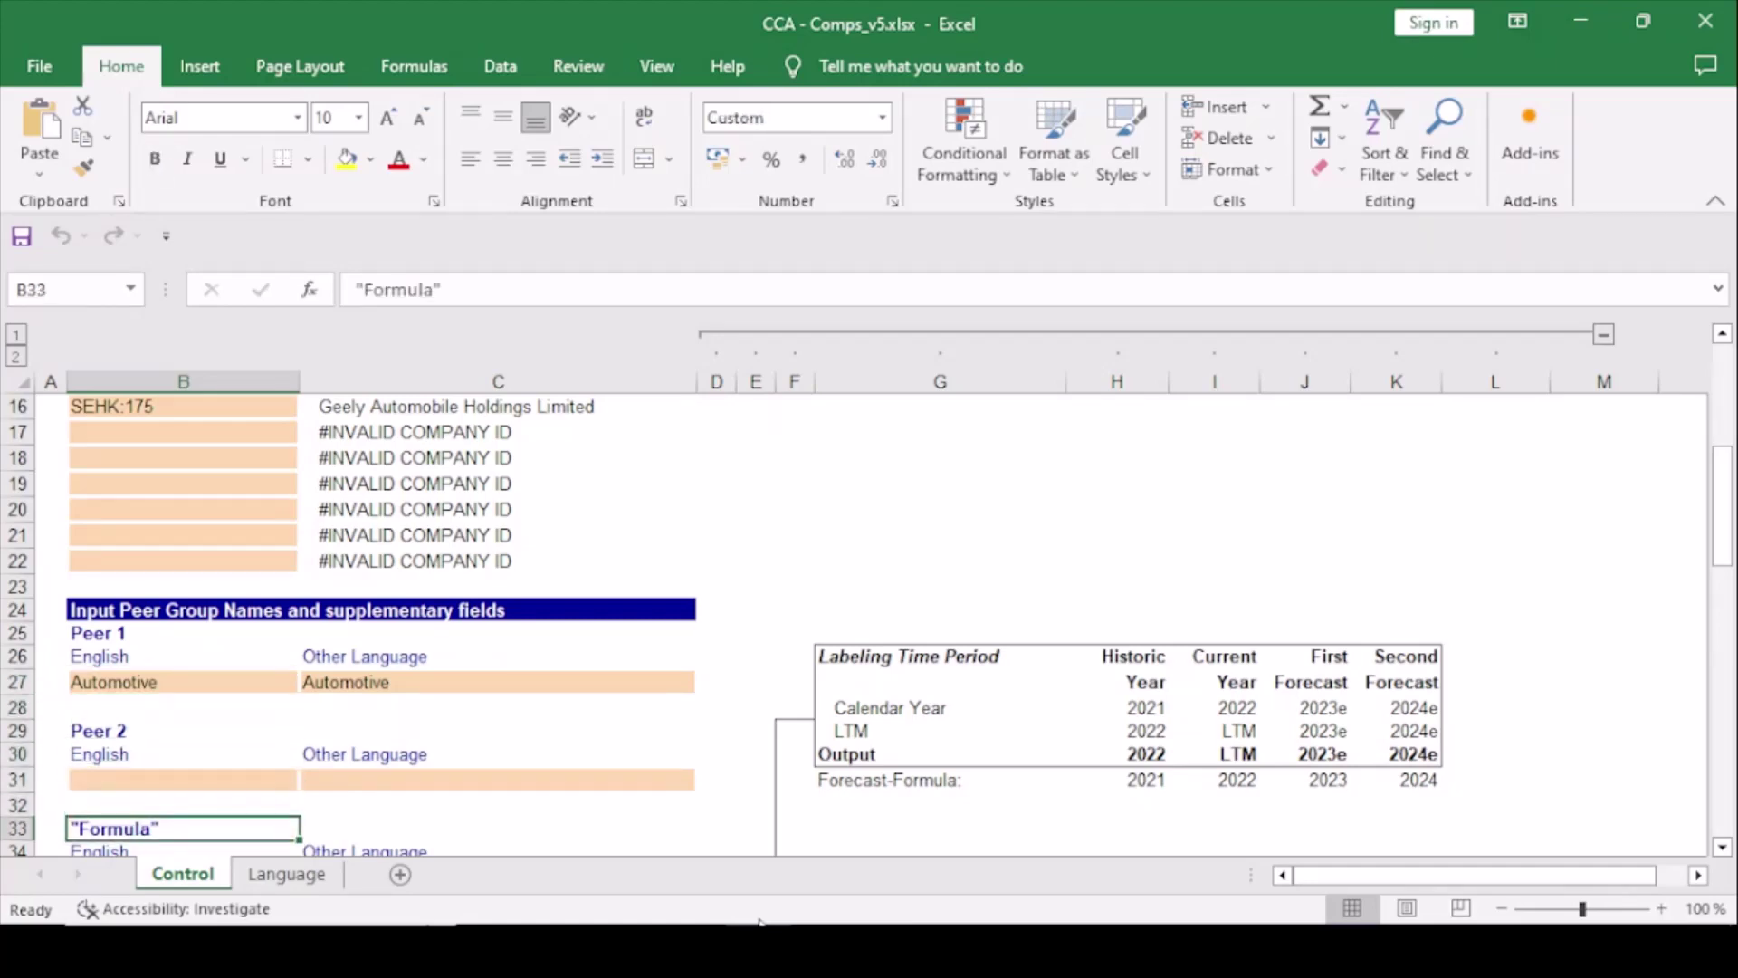
{"action": "key", "text": "Down"}
{"action": "key", "text": "Down"}
{"action": "key", "text": "Down"}
{"action": "key", "text": "Down"}
{"action": "key", "text": "Down"}
{"action": "key", "text": "Down"}
{"action": "key", "text": "Down"}
{"action": "key", "text": "Down"}
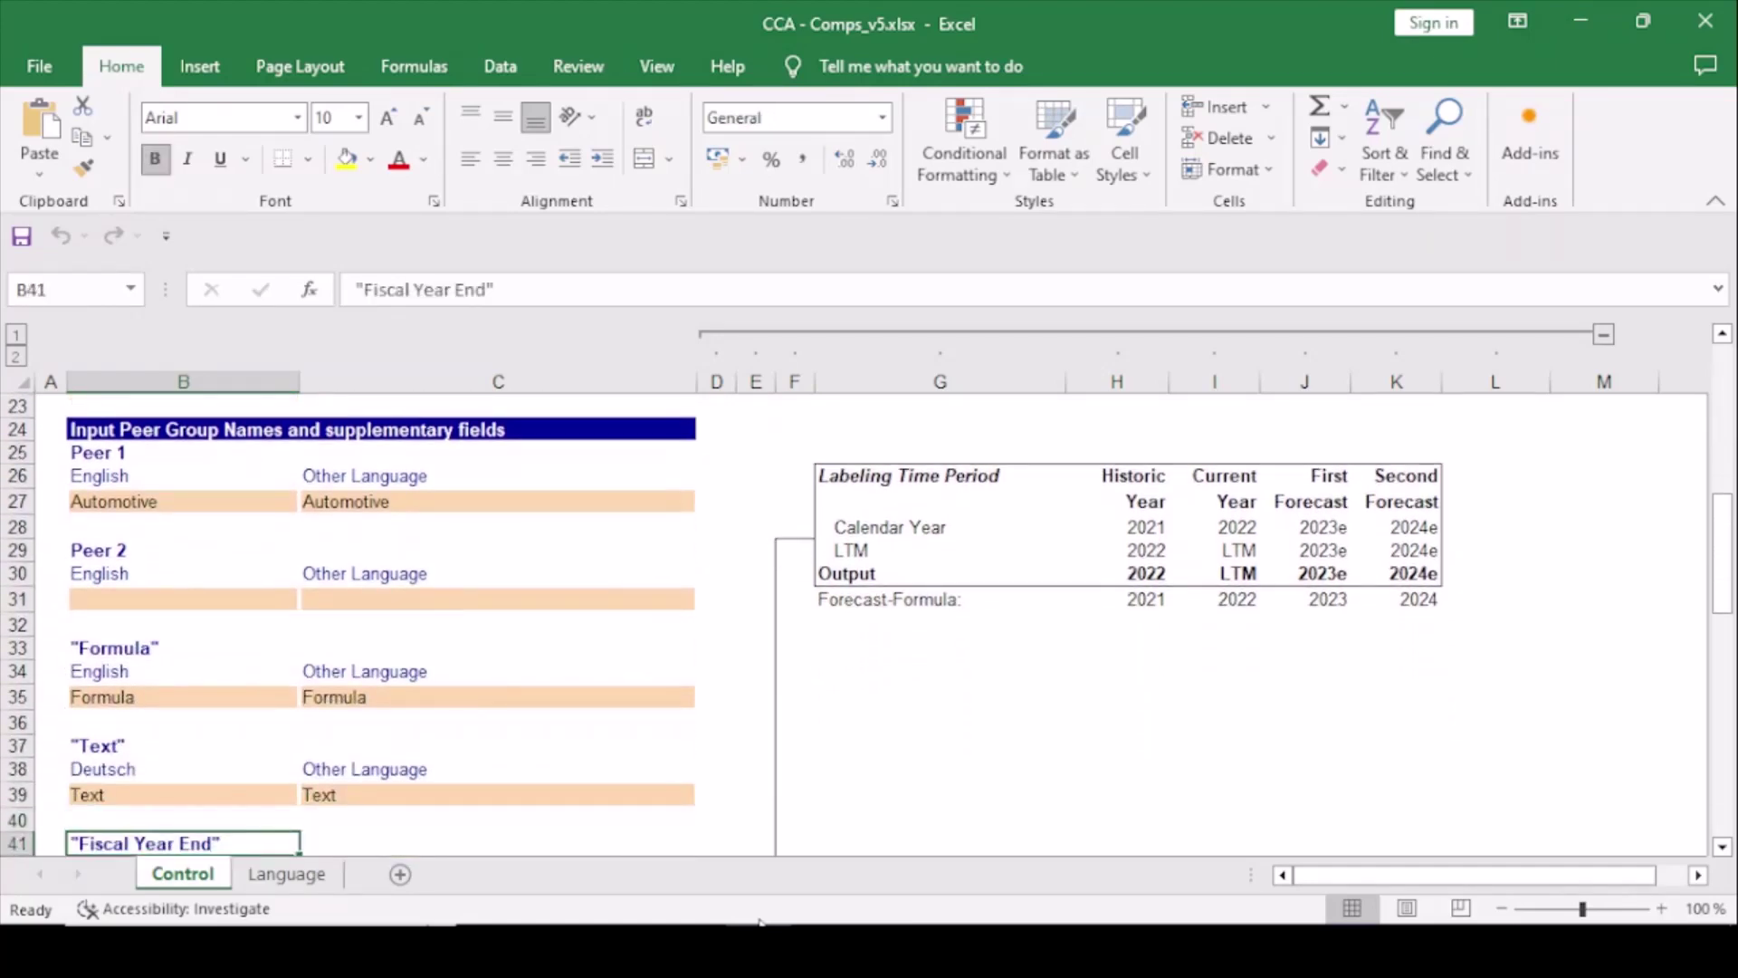
{"action": "key", "text": "Down"}
{"action": "key", "text": "Down"}
{"action": "key", "text": "Down"}
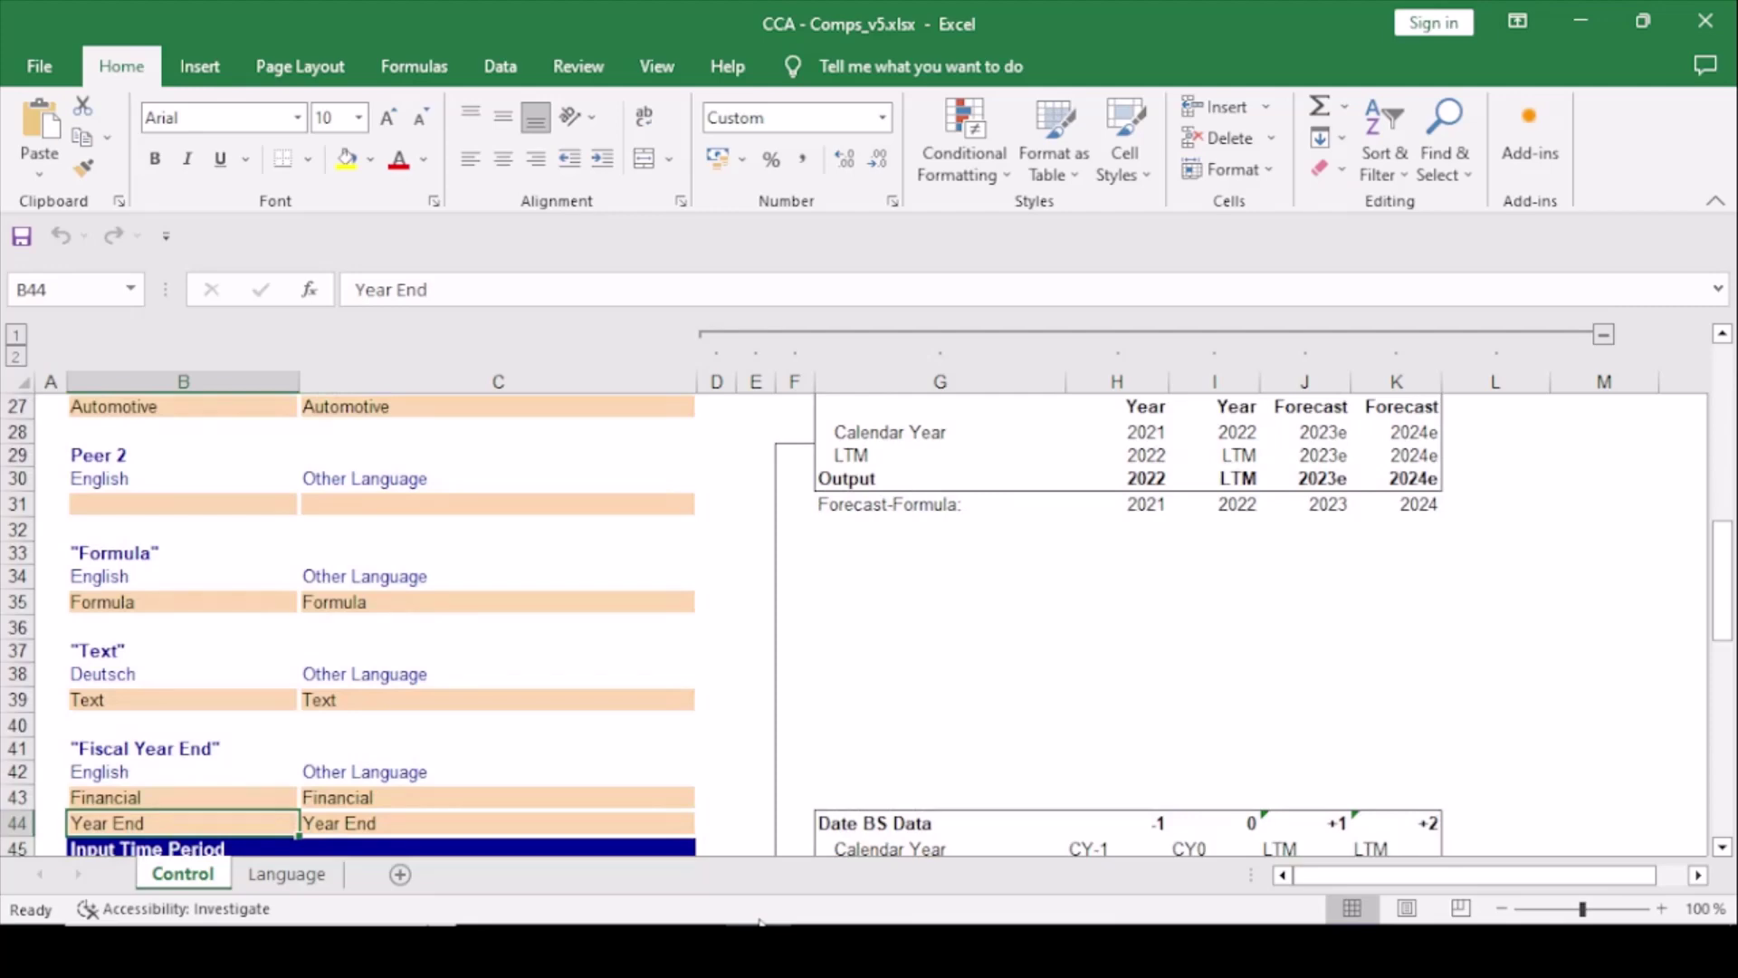
{"action": "key", "text": "Up"}
{"action": "key", "text": "Up"}
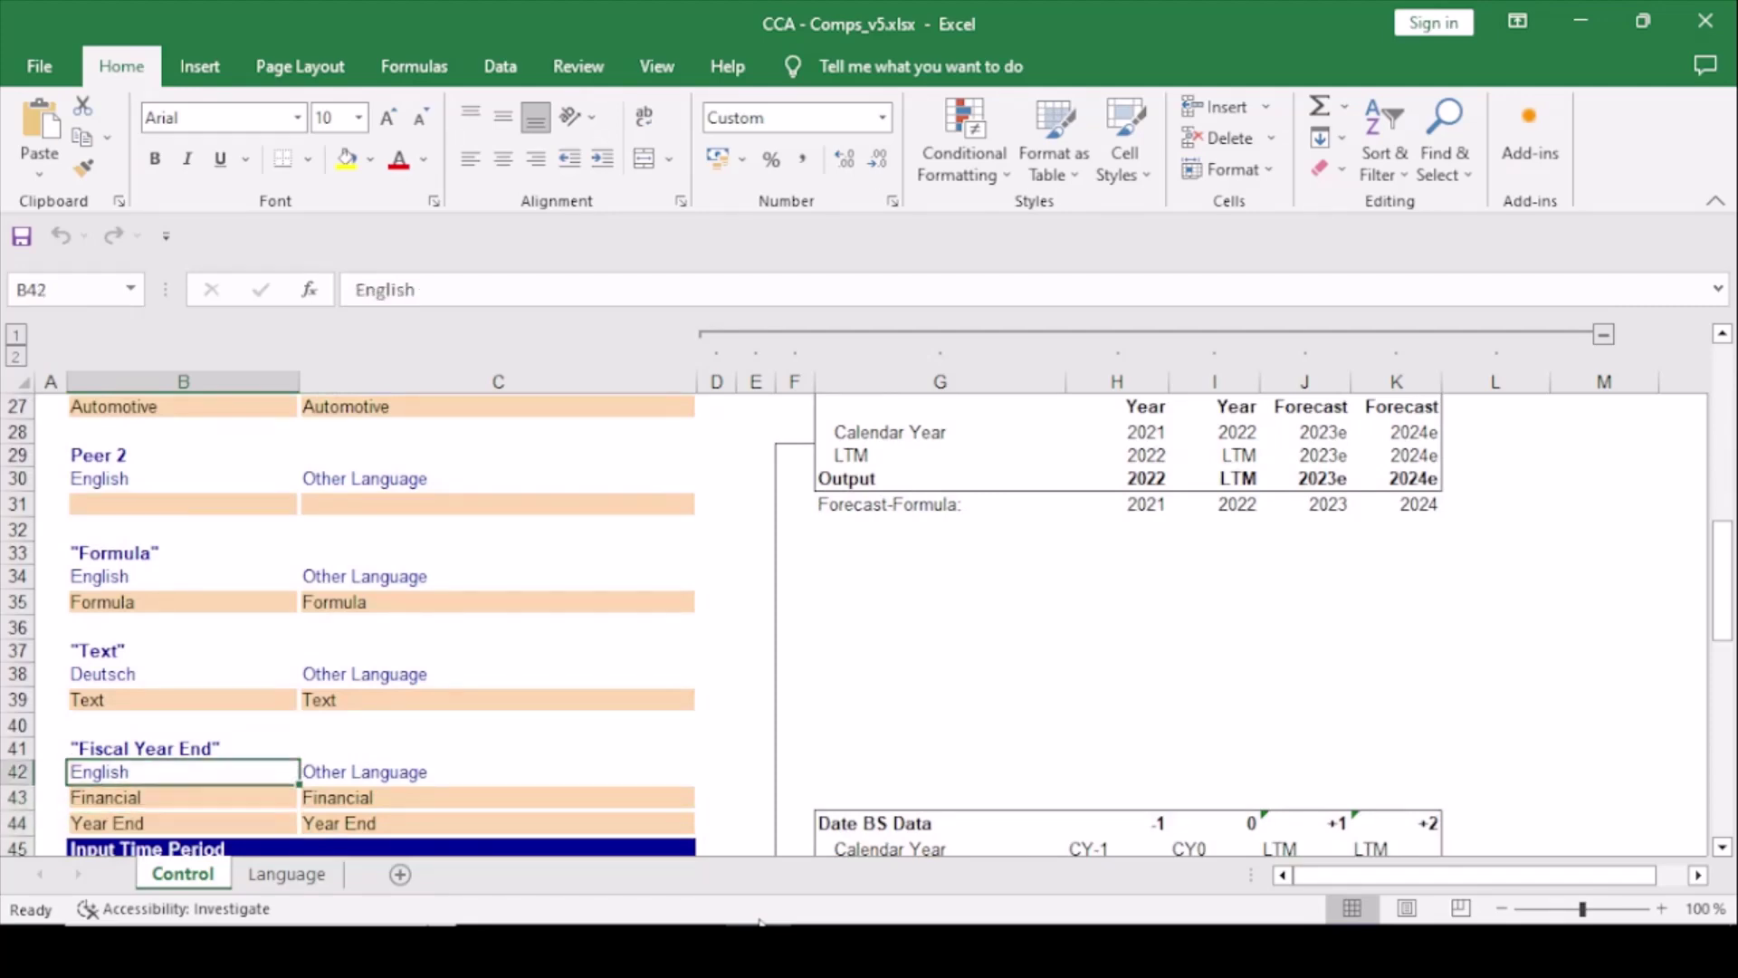
{"action": "key", "text": "Up"}
{"action": "key", "text": "Up"}
{"action": "key", "text": "Up"}
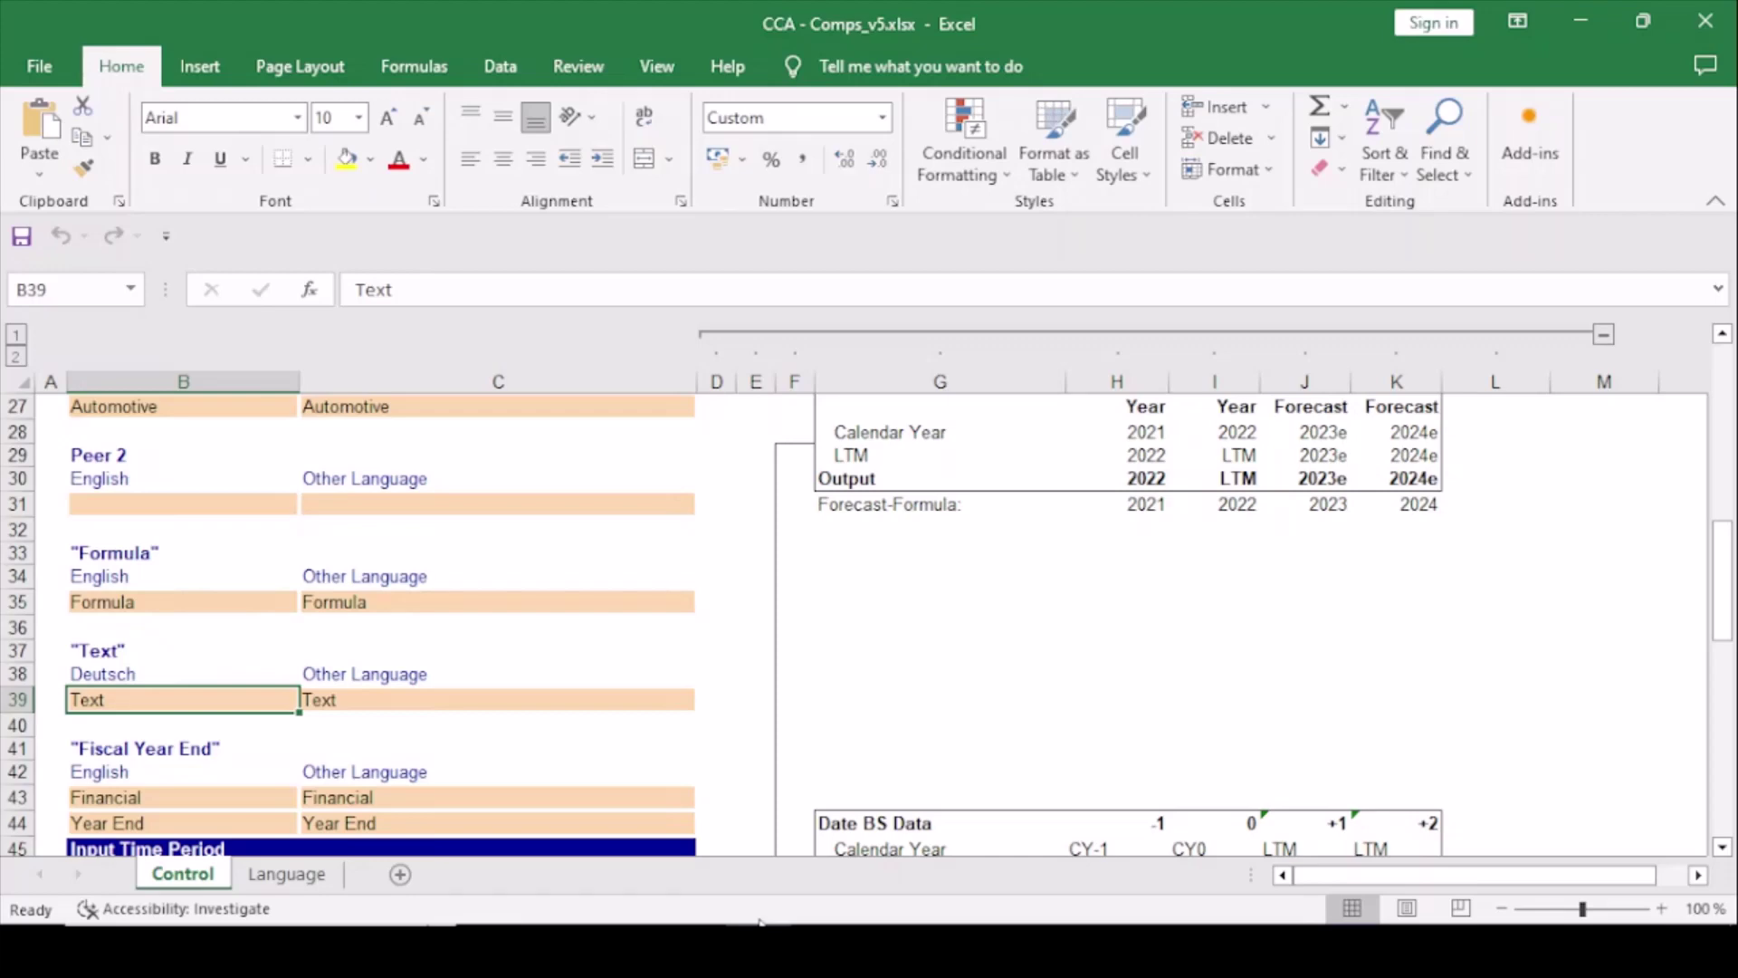
Step: Examine the Input Time Period section and inspect its Current Year input in C46
{"action": "key", "text": "Down"}
{"action": "key", "text": "Down"}
{"action": "key", "text": "Down"}
{"action": "key", "text": "Down"}
{"action": "key", "text": "Down"}
{"action": "key", "text": "Down"}
{"action": "key", "text": "Down"}
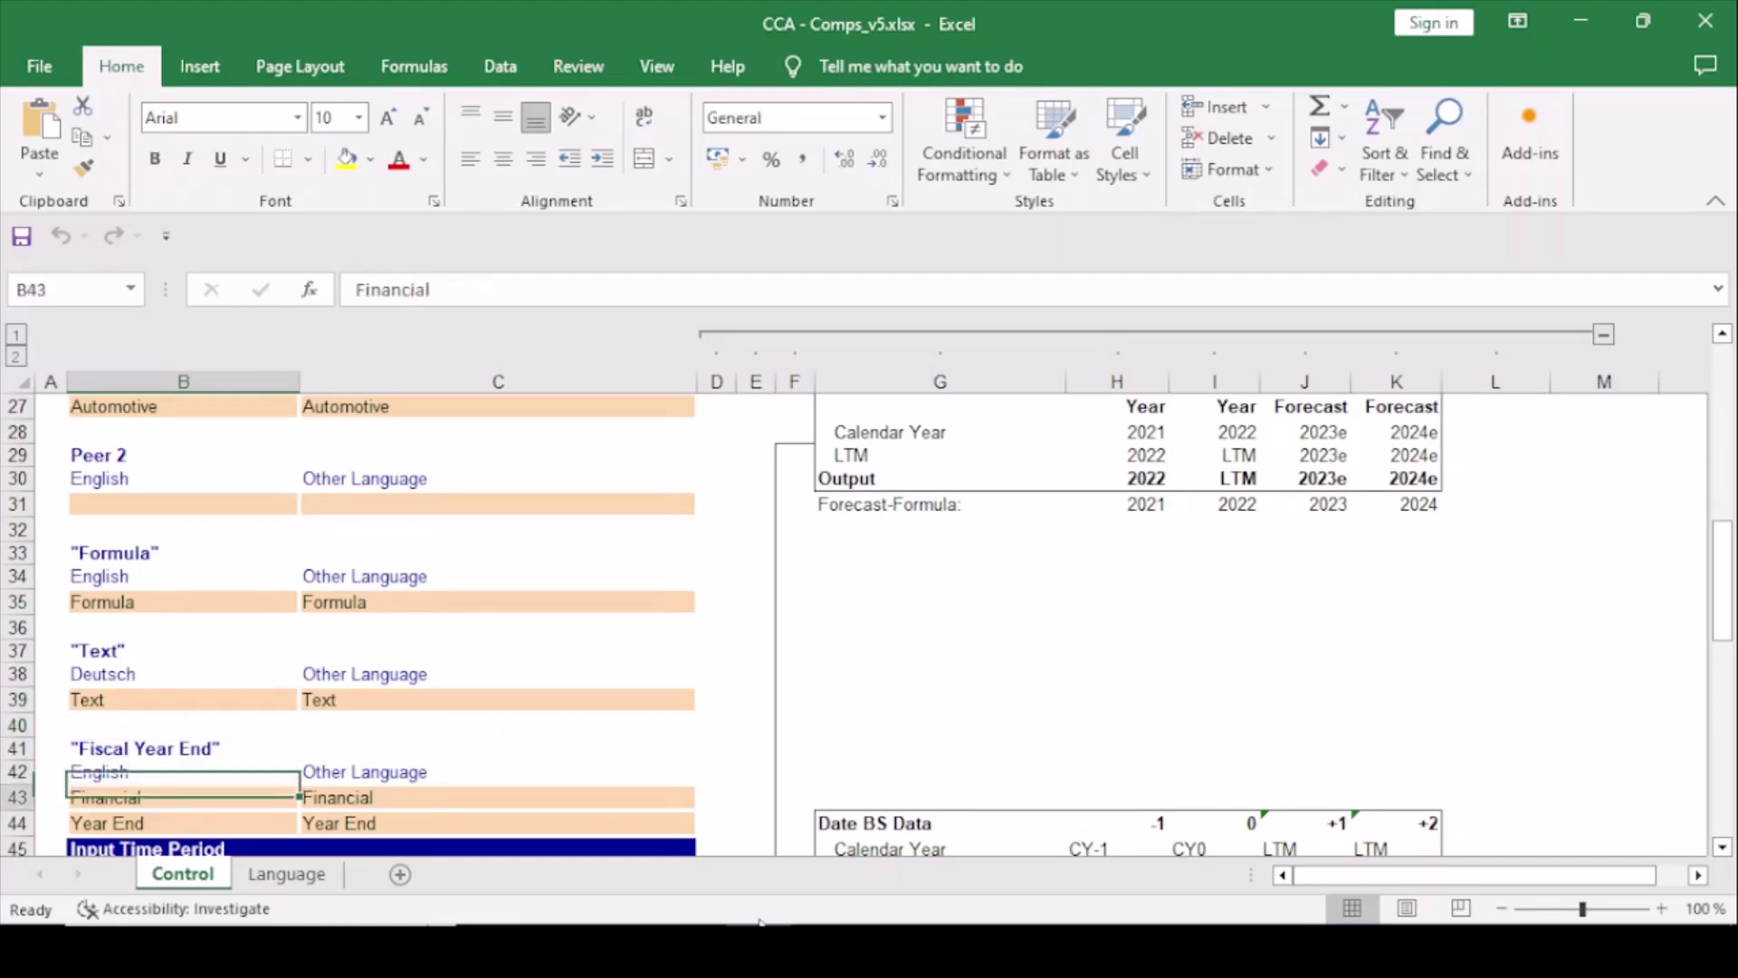
{"action": "key", "text": "Down"}
{"action": "key", "text": "Down"}
{"action": "key", "text": "Down"}
{"action": "key", "text": "Down"}
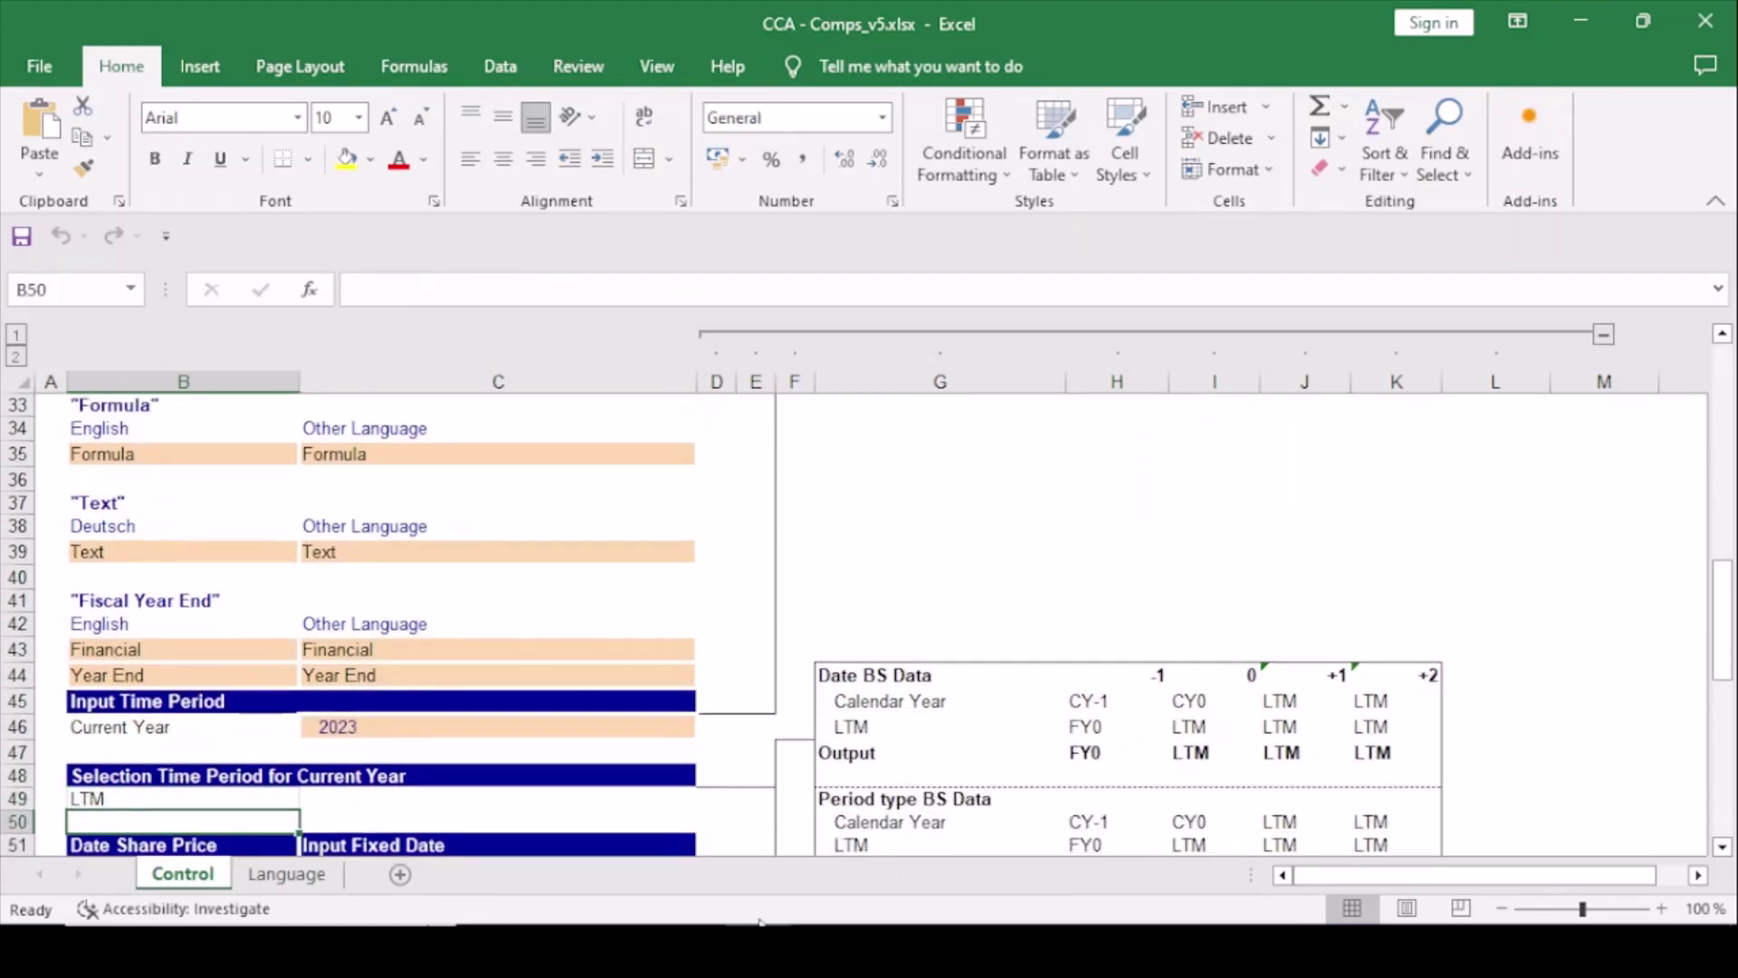
{"action": "key", "text": "Up"}
{"action": "key", "text": "Up"}
{"action": "key", "text": "Up"}
{"action": "key", "text": "Up"}
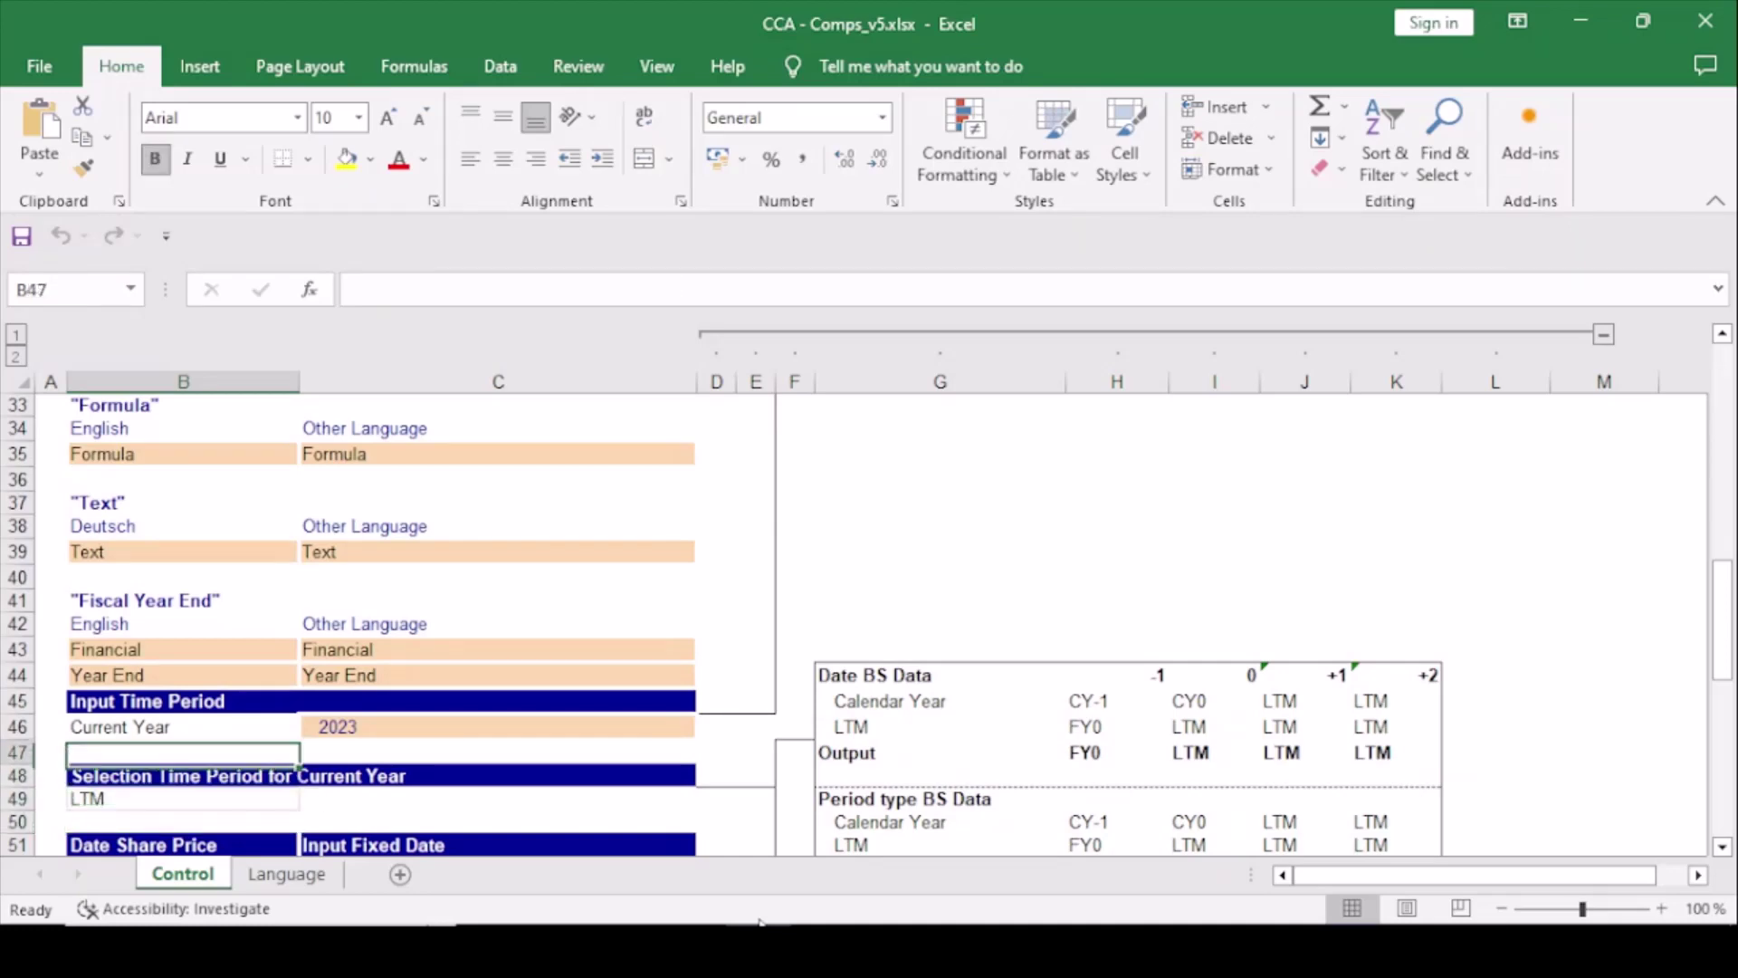
{"action": "key", "text": "Right"}
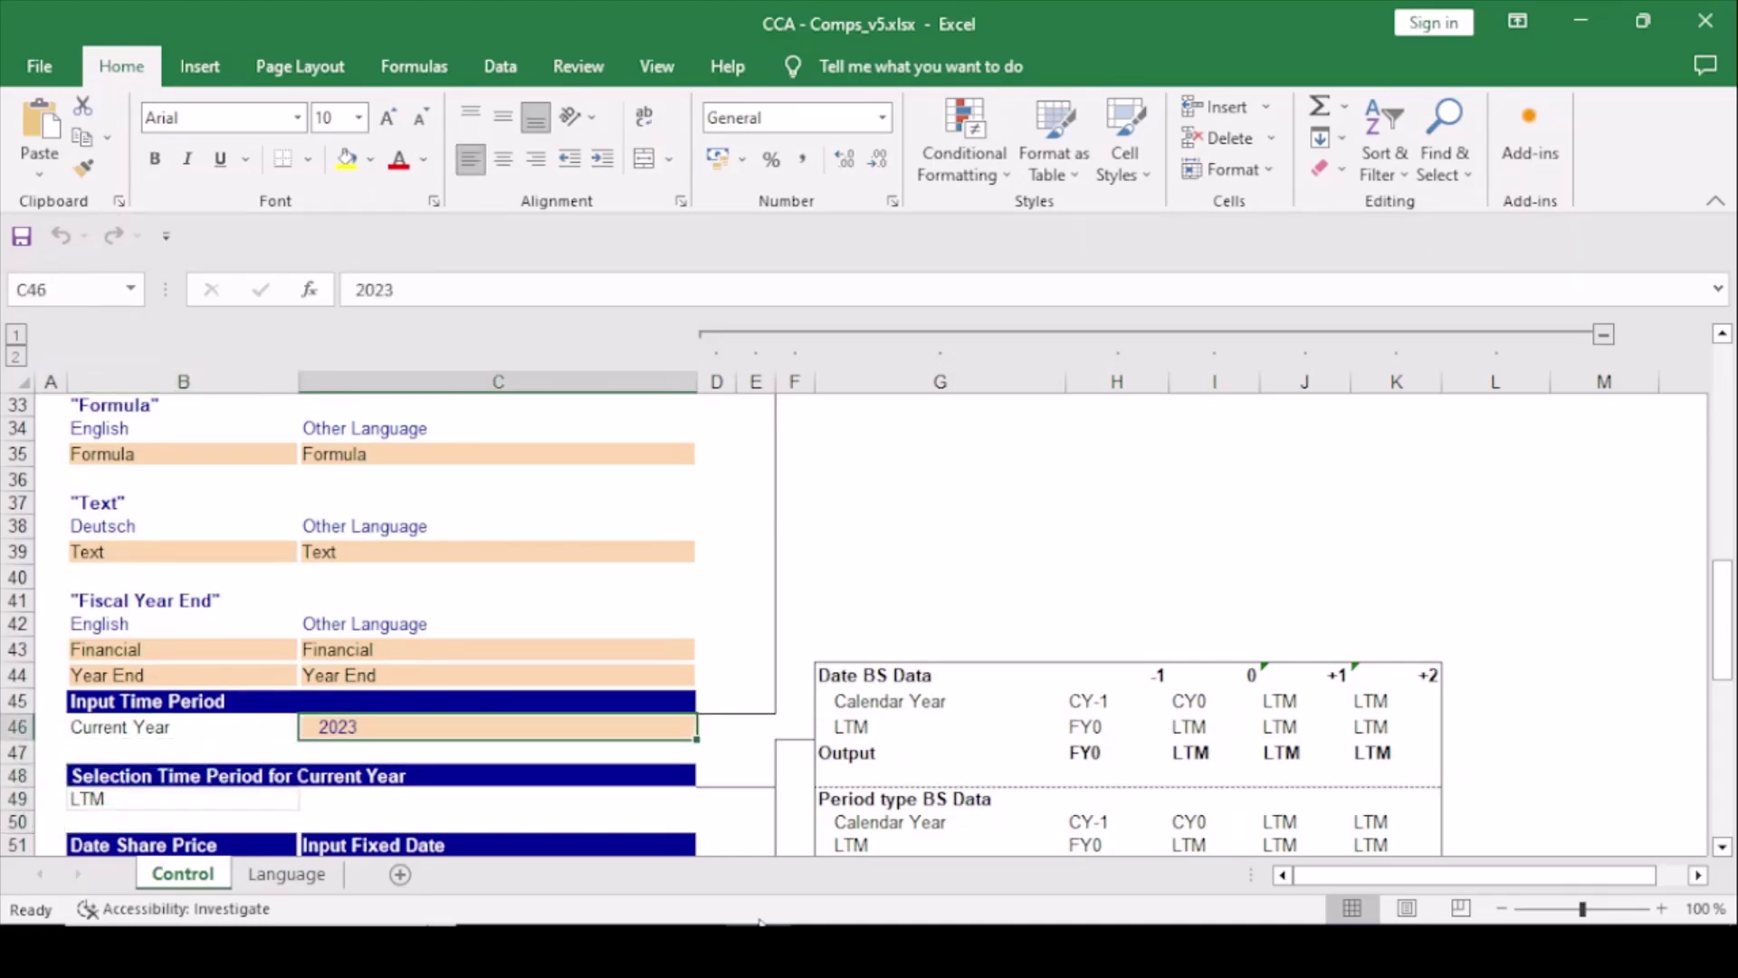
{"action": "key", "text": "Right"}
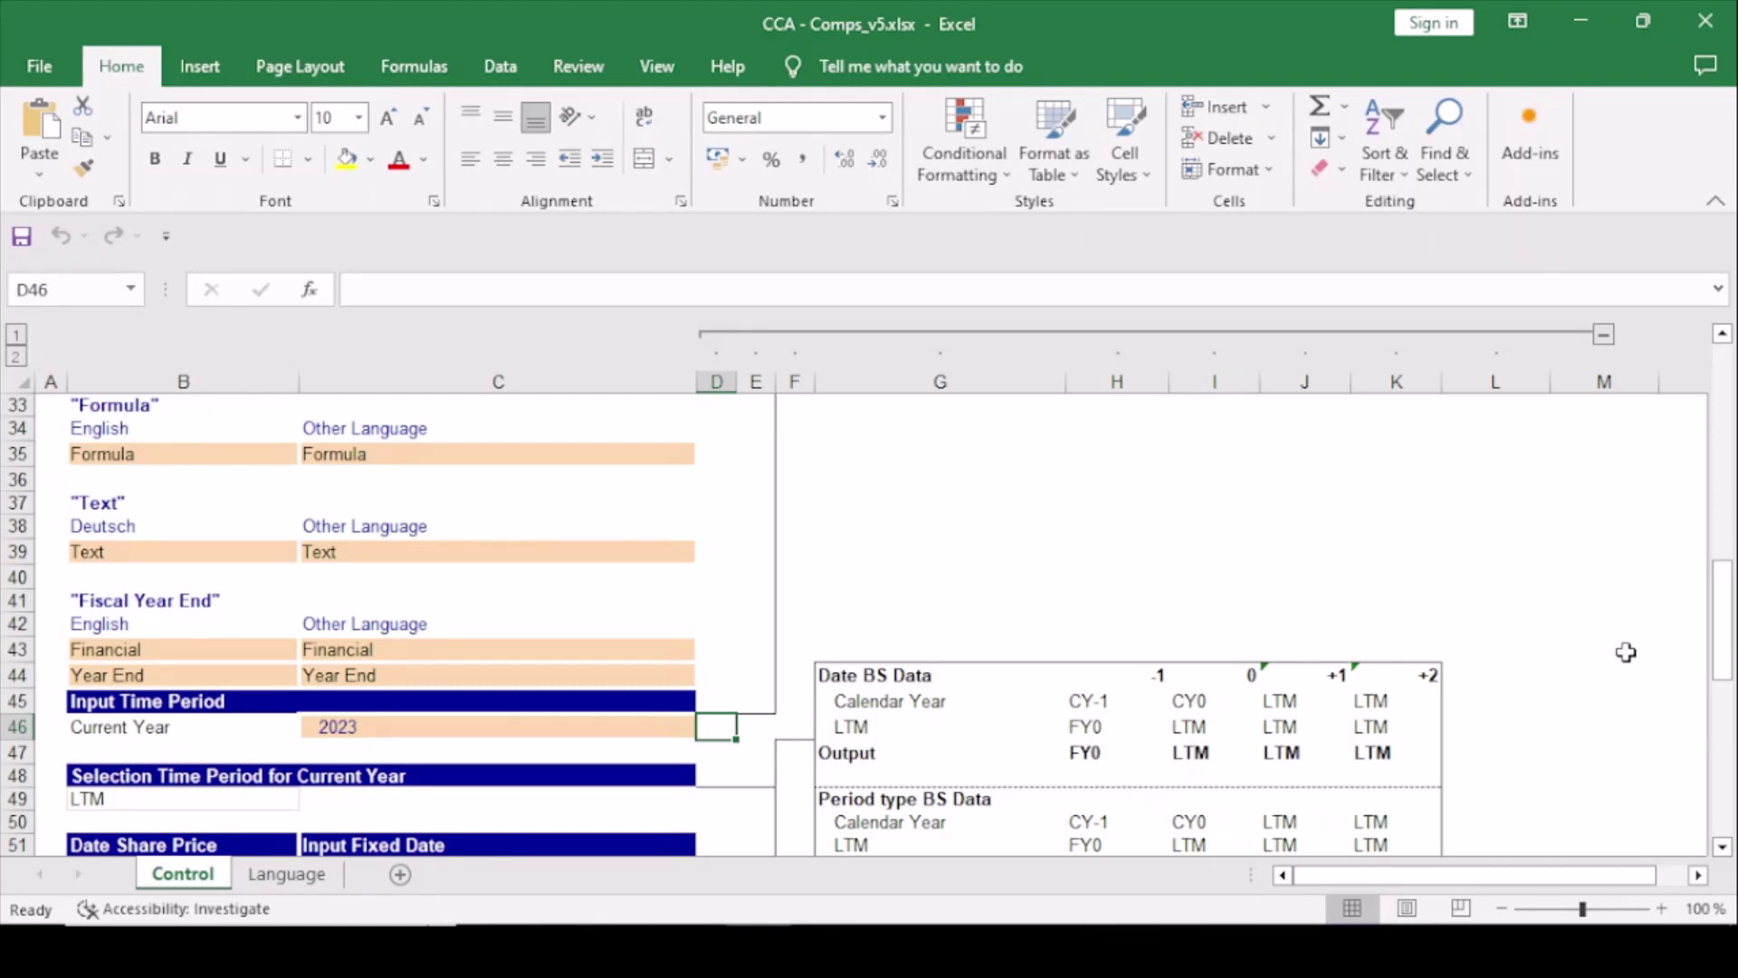
Step: Inspect the Labeling Time Period table in G26:K31 by selecting the whole range
{"action": "scroll", "coordinate": [1155, 597], "scroll_direction": "up", "scroll_amount": 6}
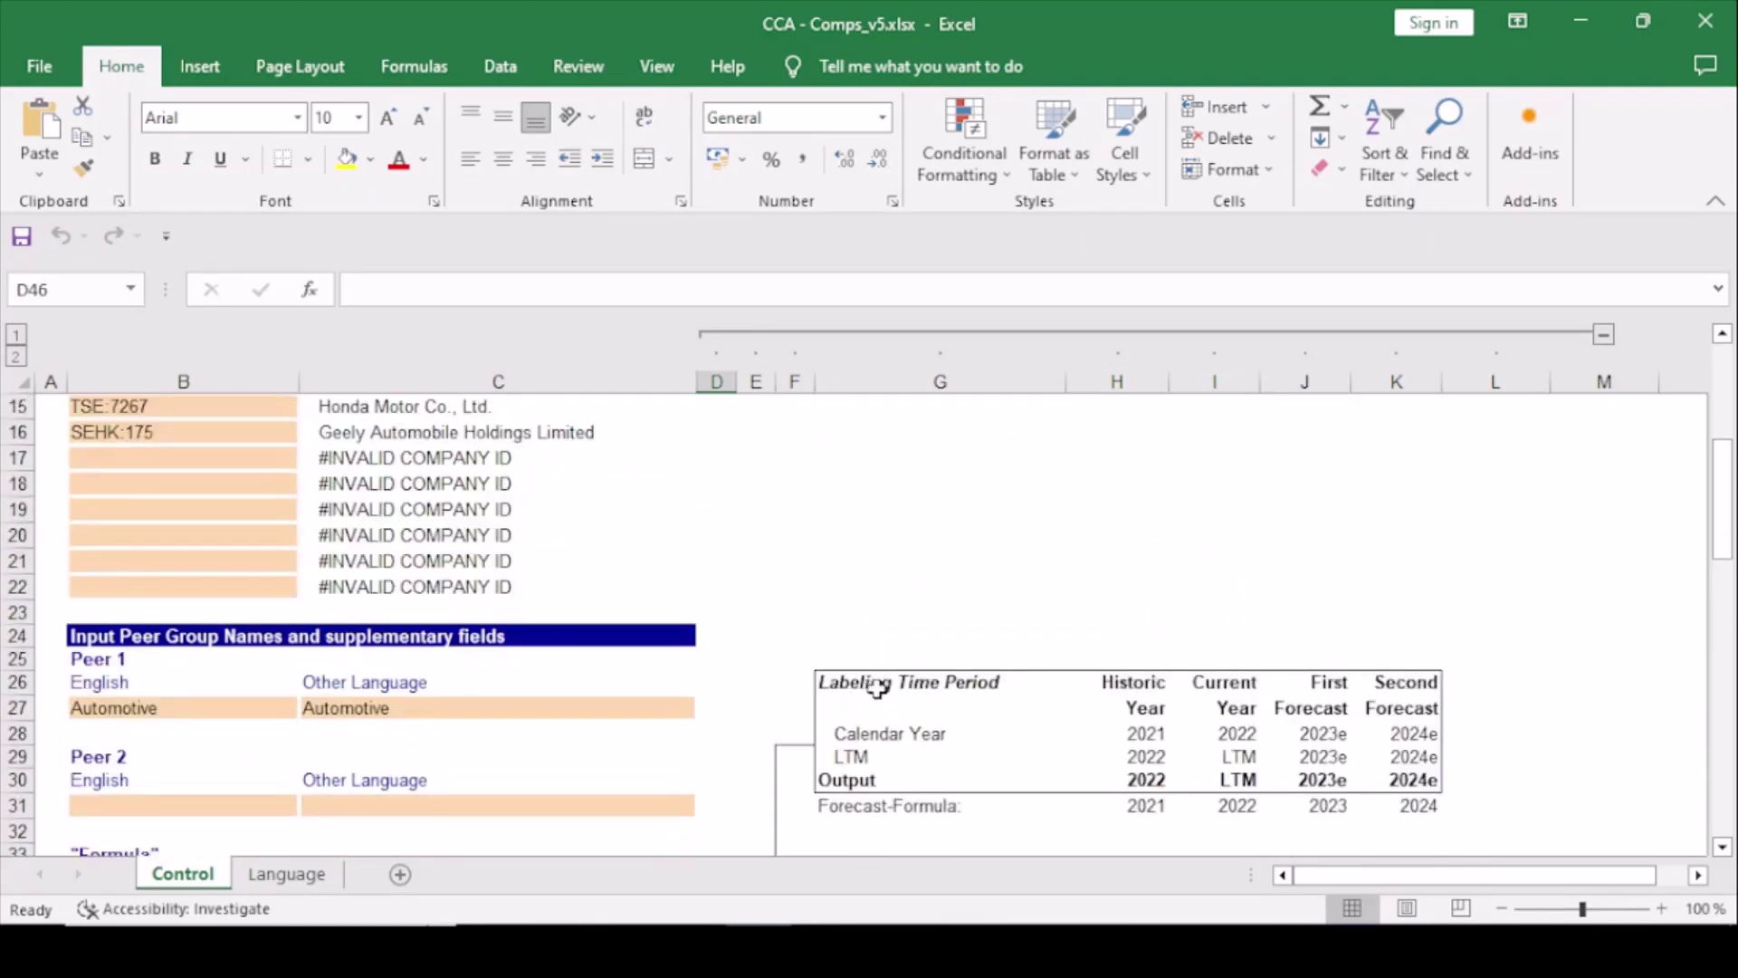
{"action": "left_click_drag", "start_coordinate": [877, 683], "coordinate": [1428, 808]}
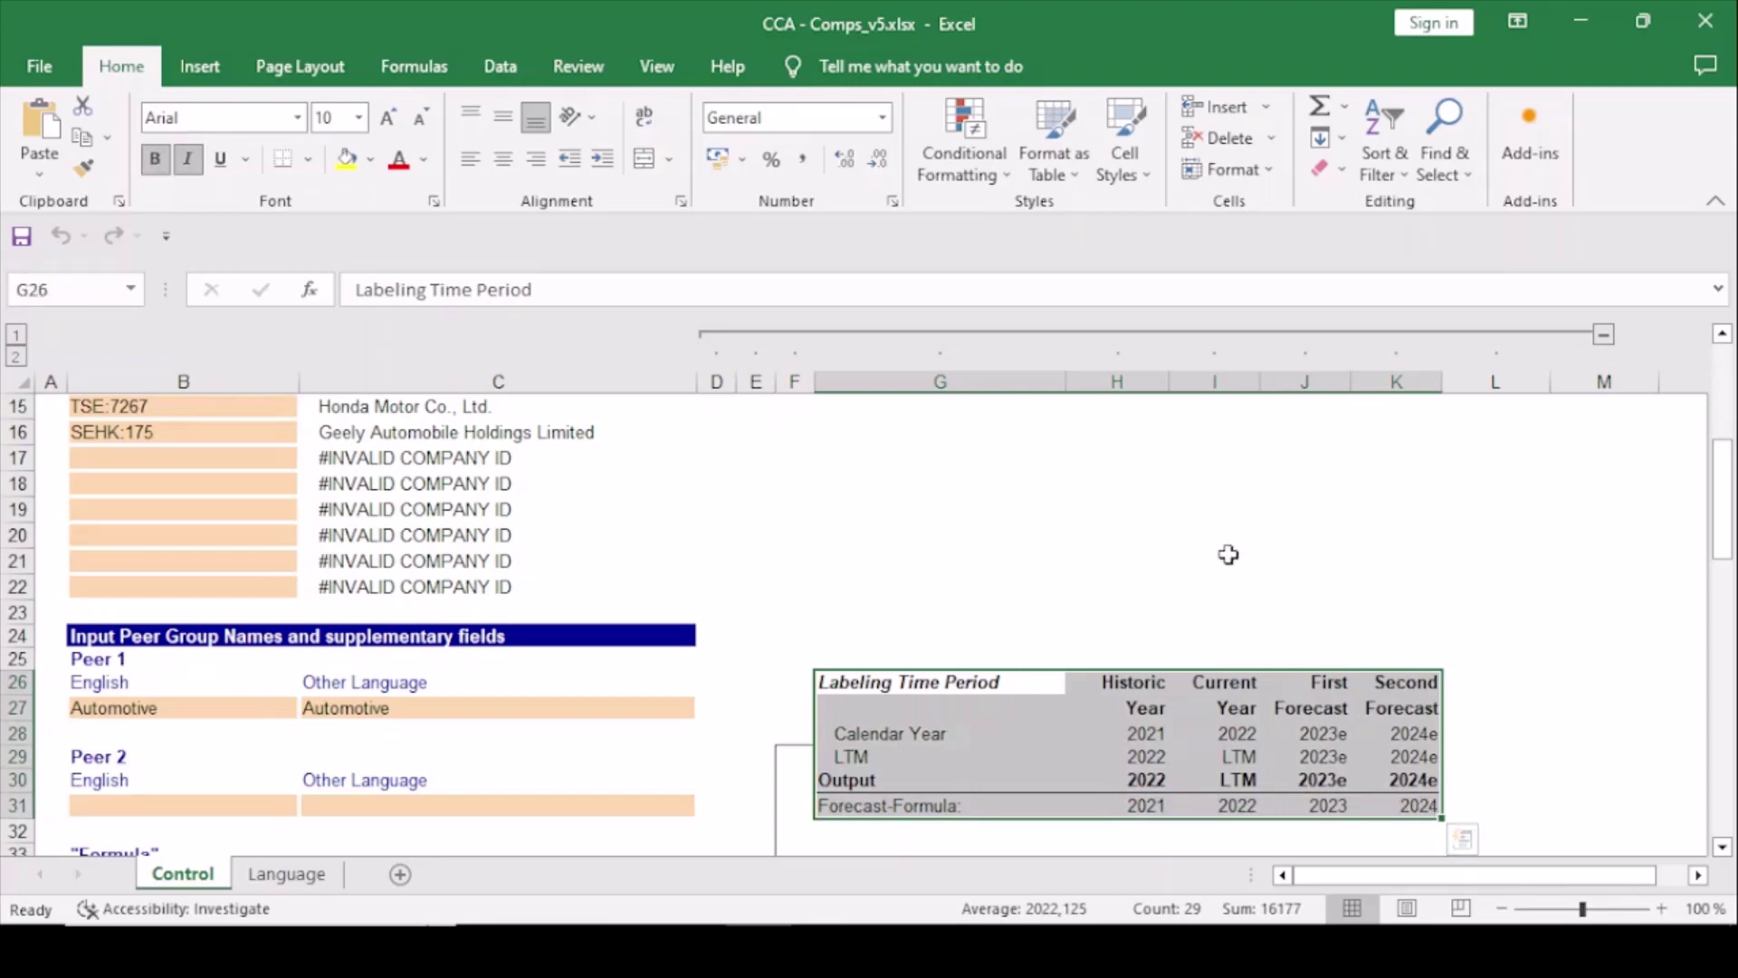
{"action": "scroll", "coordinate": [1226, 555], "scroll_direction": "down", "scroll_amount": 4}
{"action": "scroll", "coordinate": [1227, 554], "scroll_direction": "down", "scroll_amount": 3}
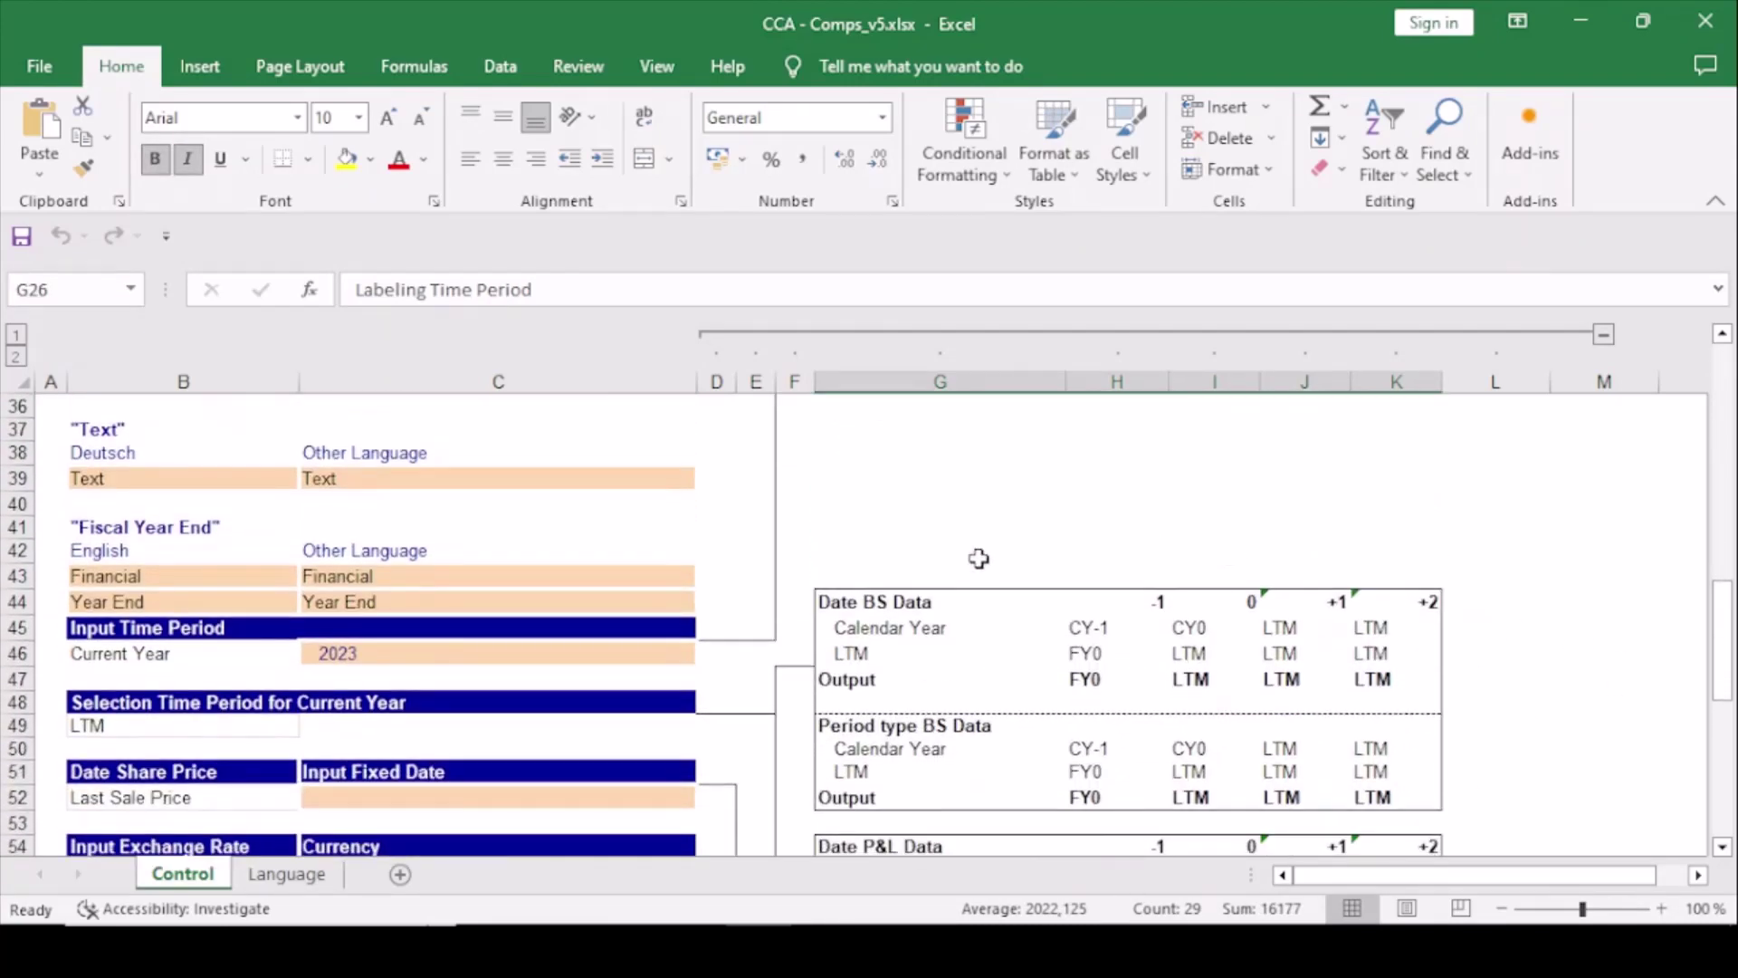
Step: Set the time period selection in B49 to Calendar Year and inspect the Date BS Data output in H47:K47
{"action": "left_click", "coordinate": [246, 681]}
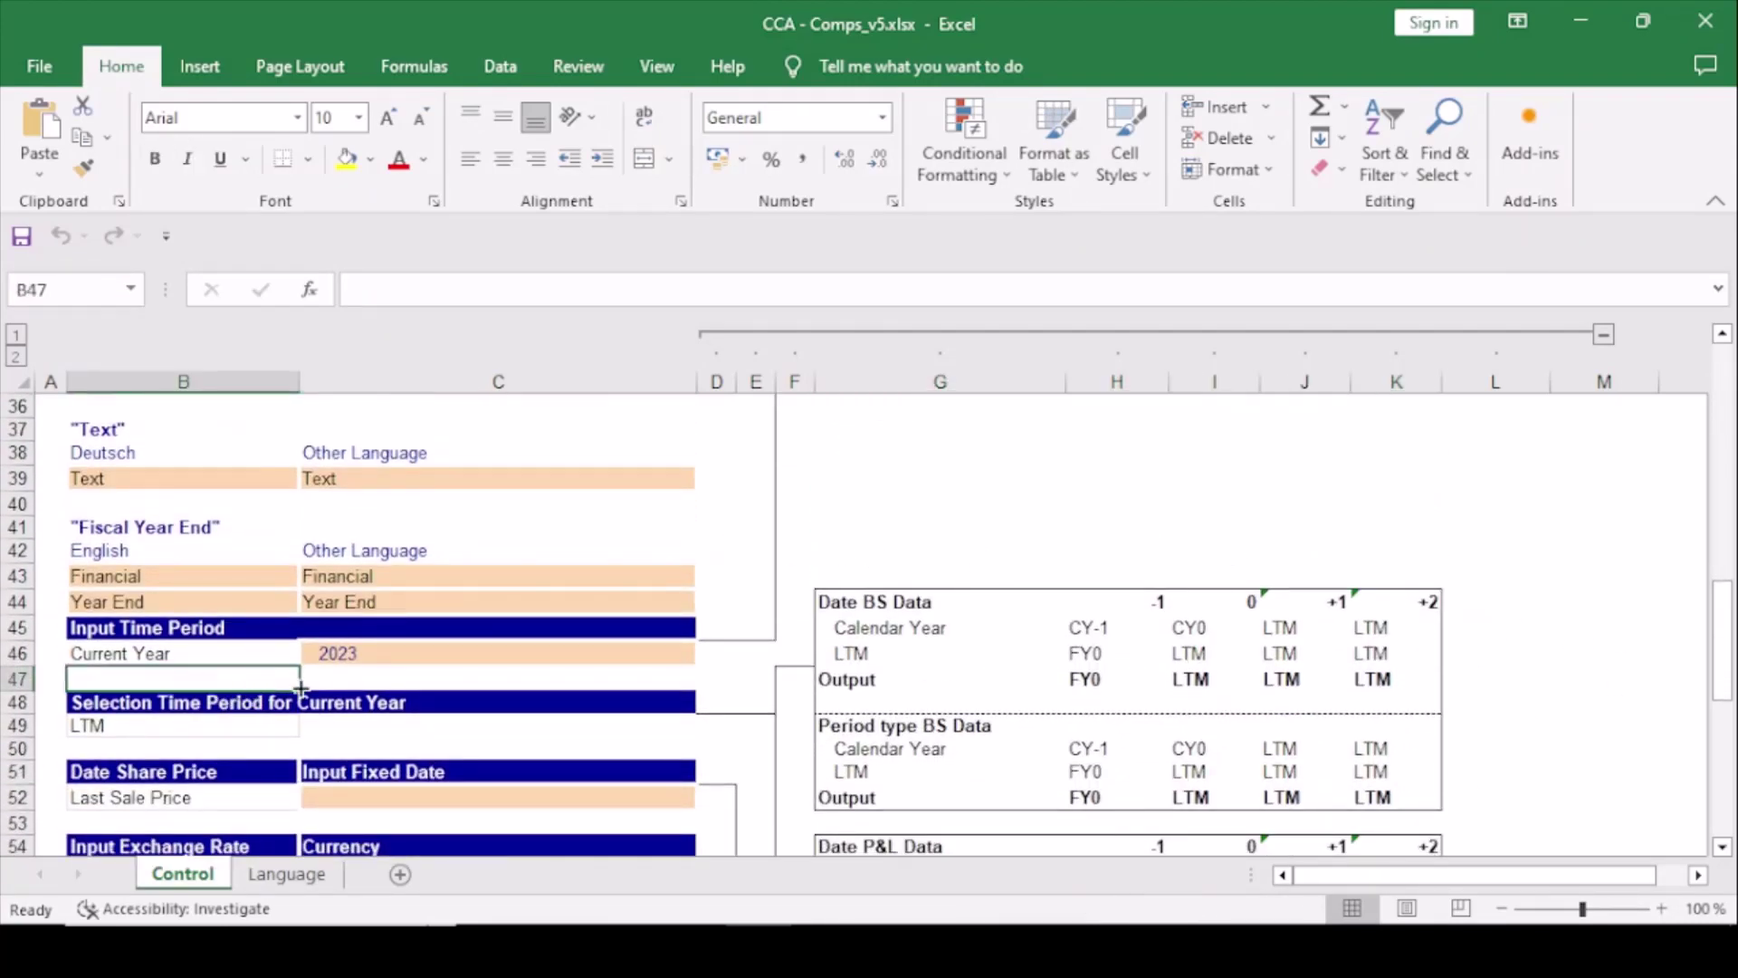
{"action": "left_click", "coordinate": [272, 724]}
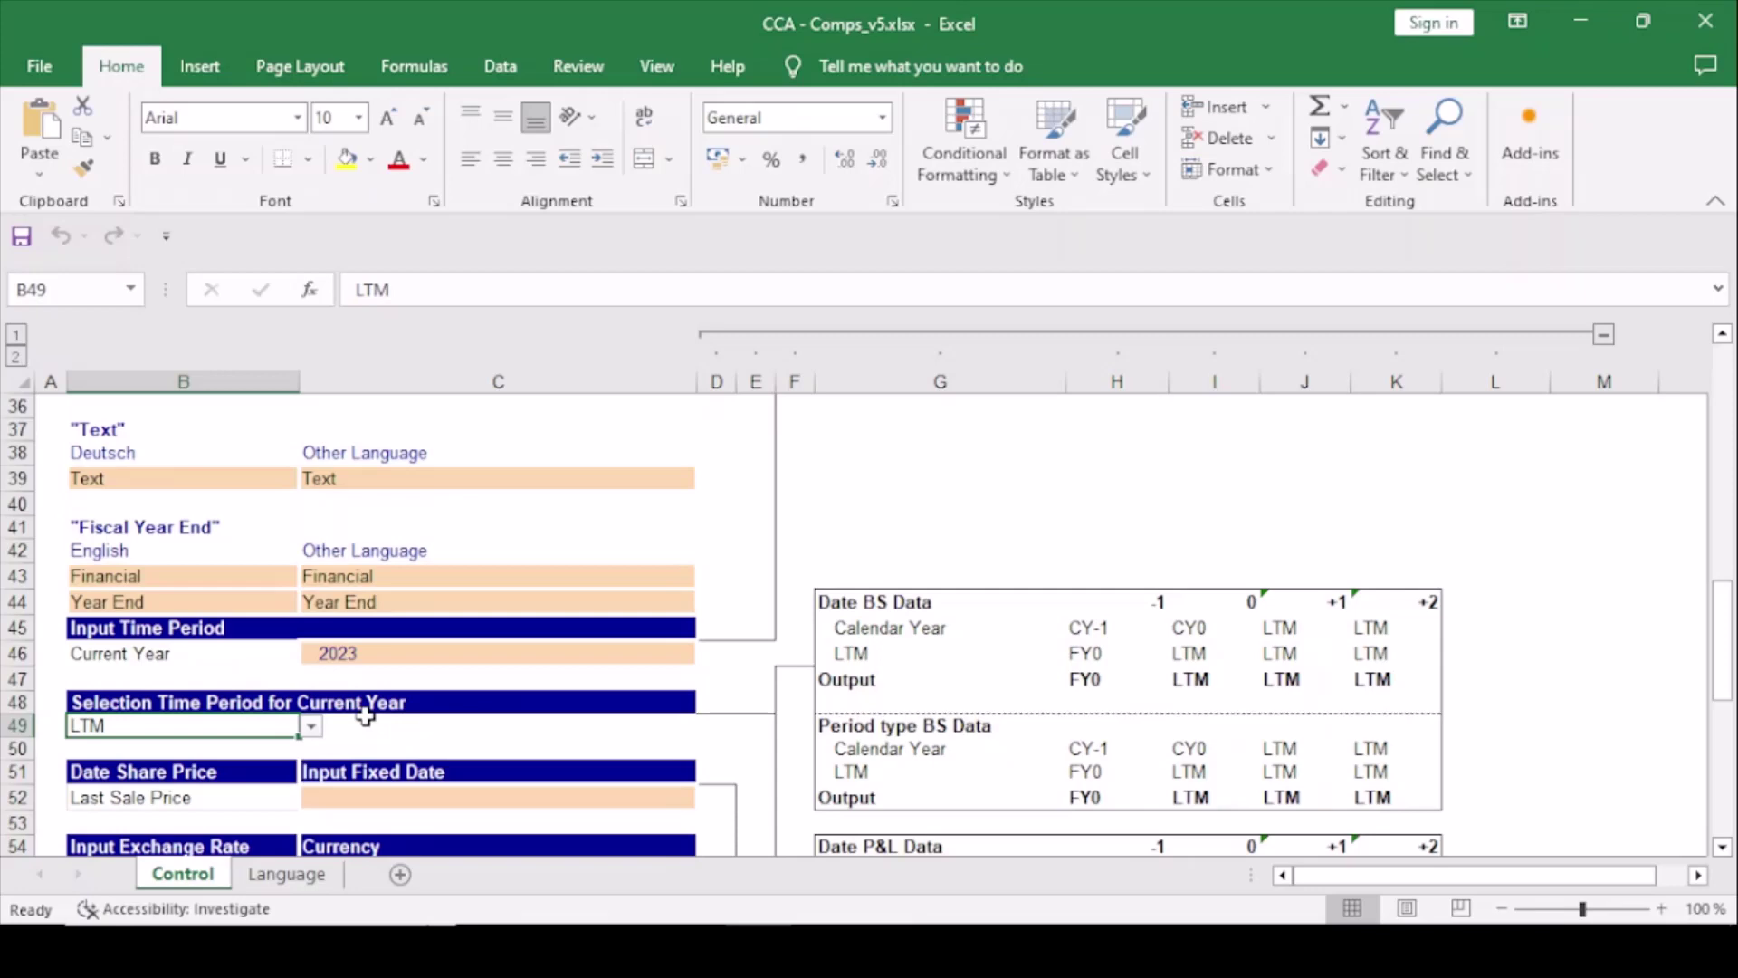
{"action": "left_click", "coordinate": [310, 726]}
{"action": "left_click", "coordinate": [267, 740]}
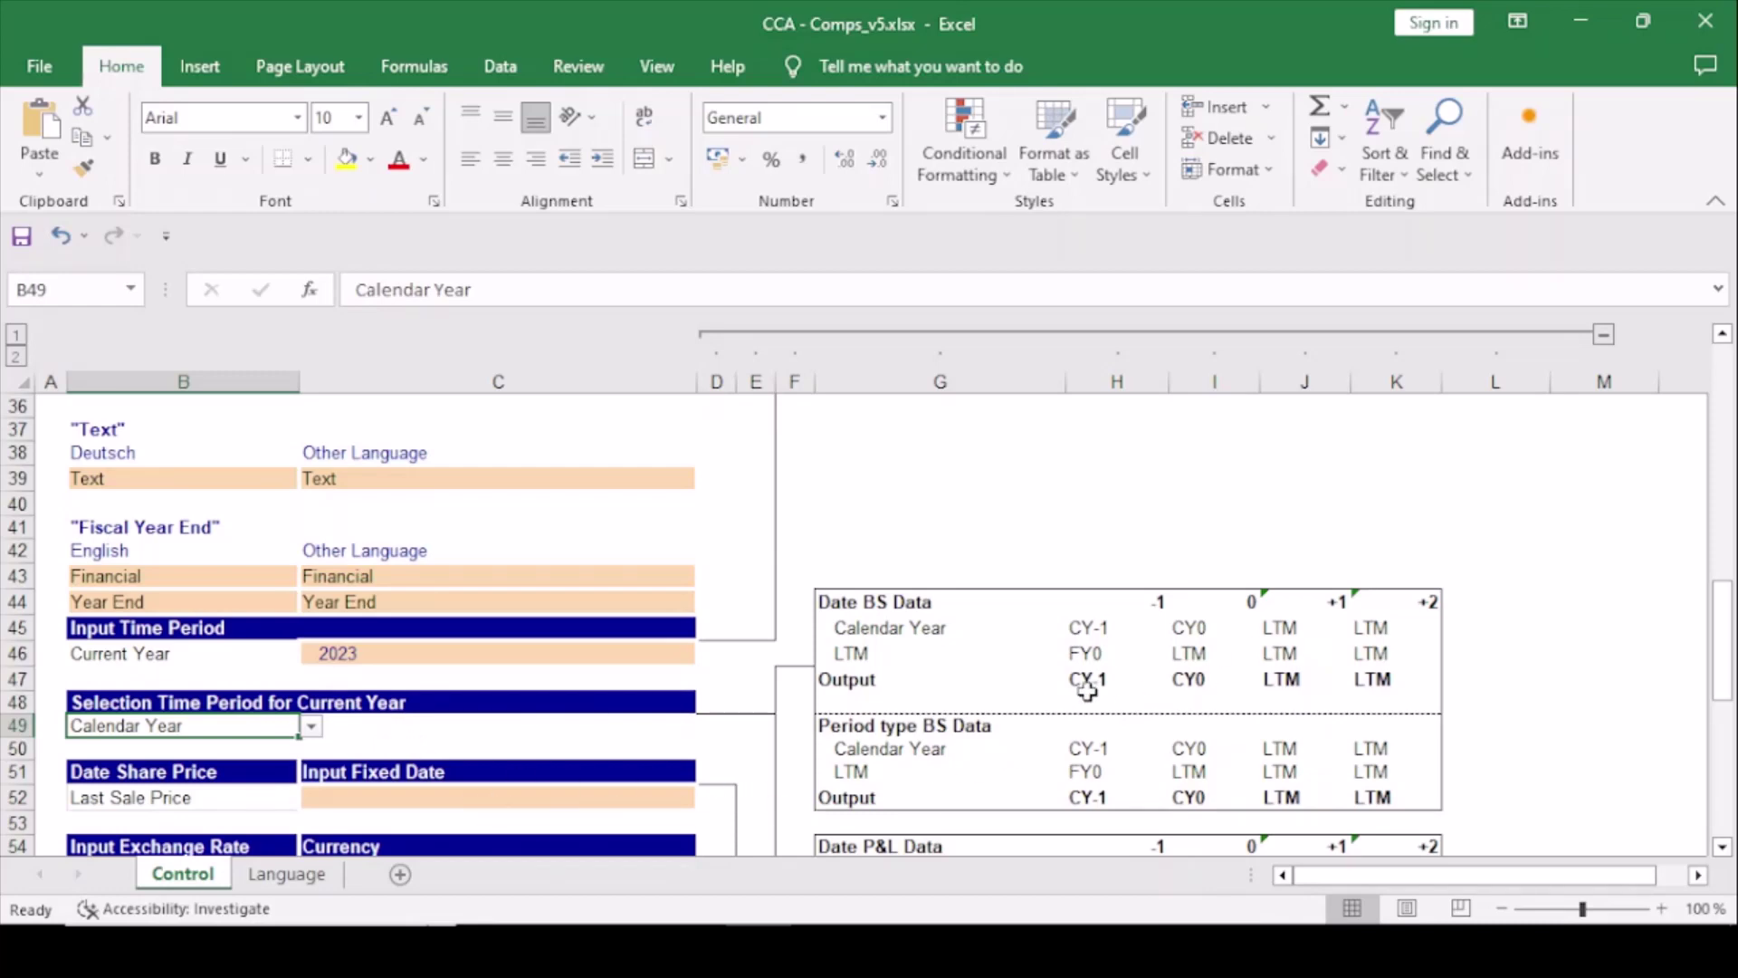
{"action": "left_click_drag", "start_coordinate": [1085, 685], "coordinate": [1430, 686]}
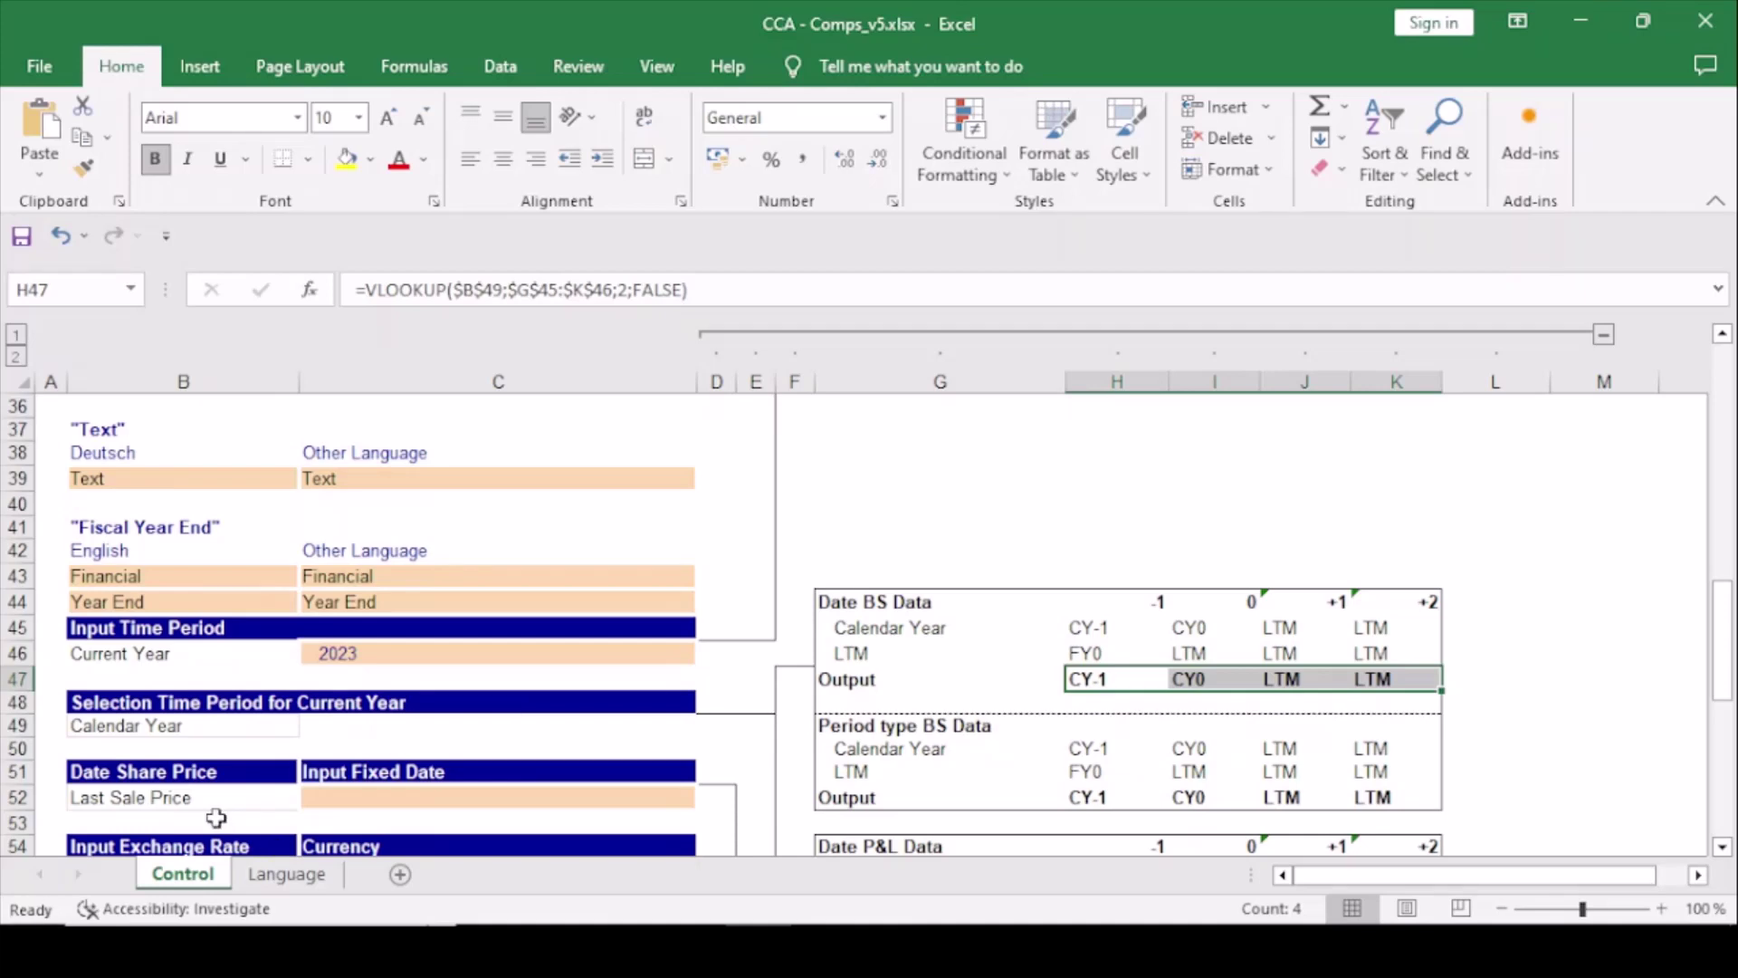
Step: Set the time period selection for the current year in B49 back to LTM
{"action": "left_click", "coordinate": [273, 724]}
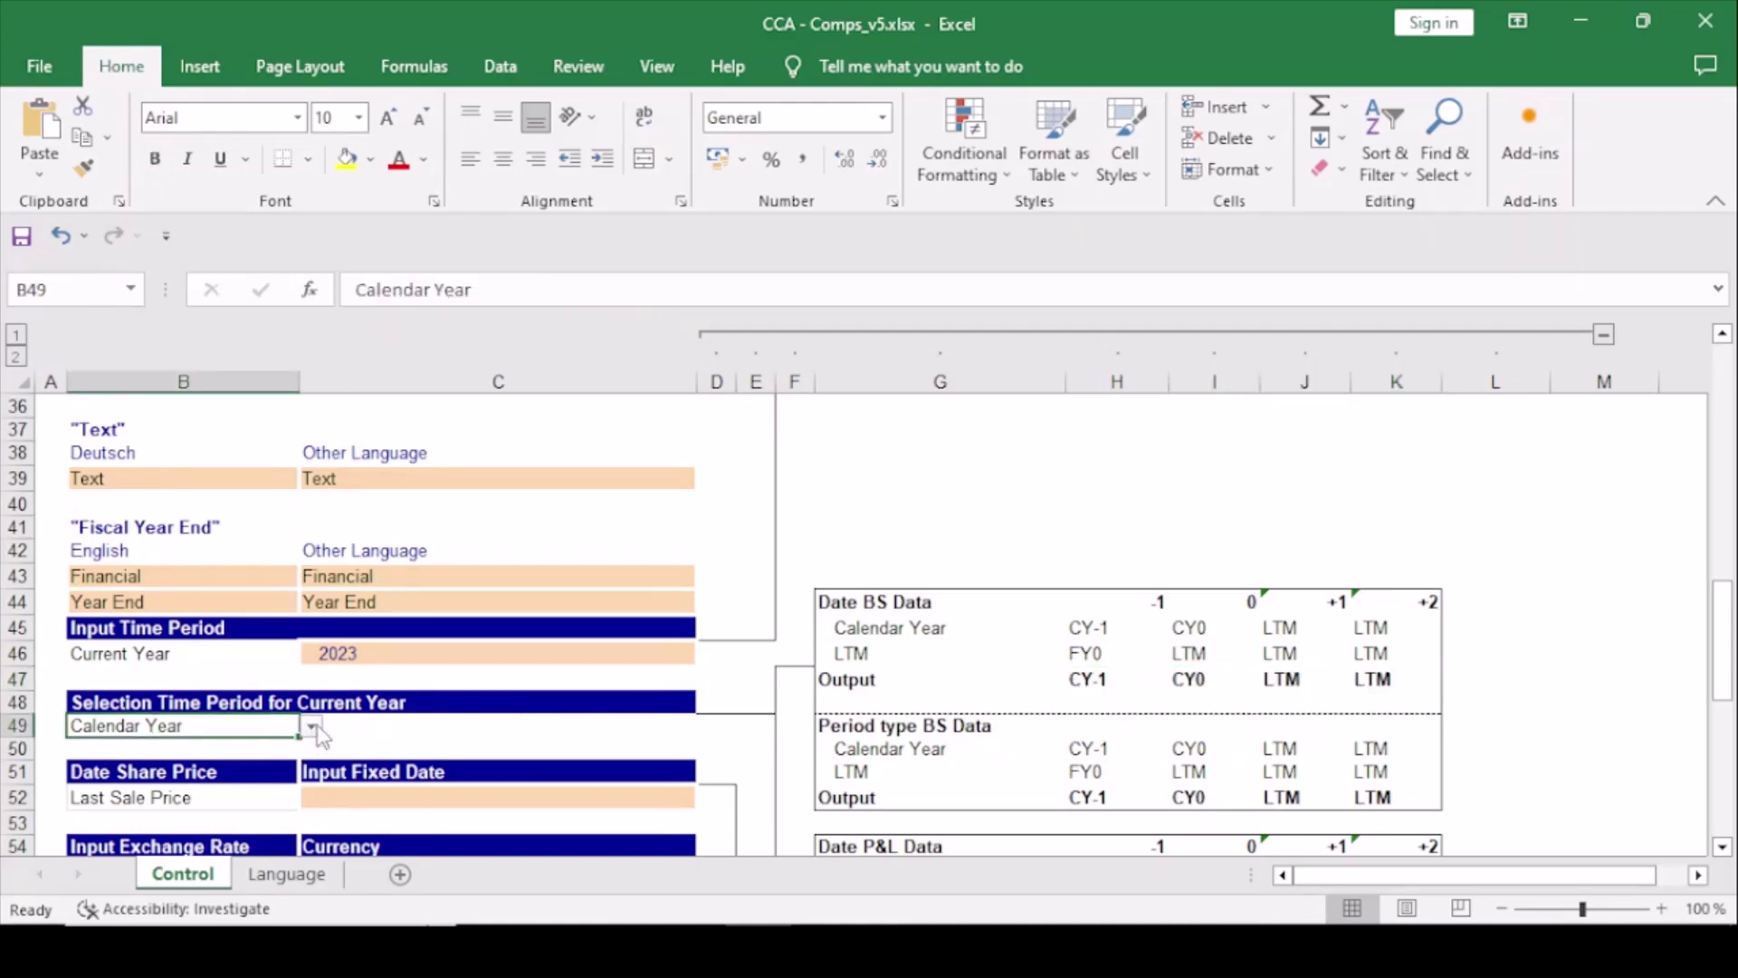
{"action": "left_click", "coordinate": [311, 725]}
{"action": "left_click", "coordinate": [233, 764]}
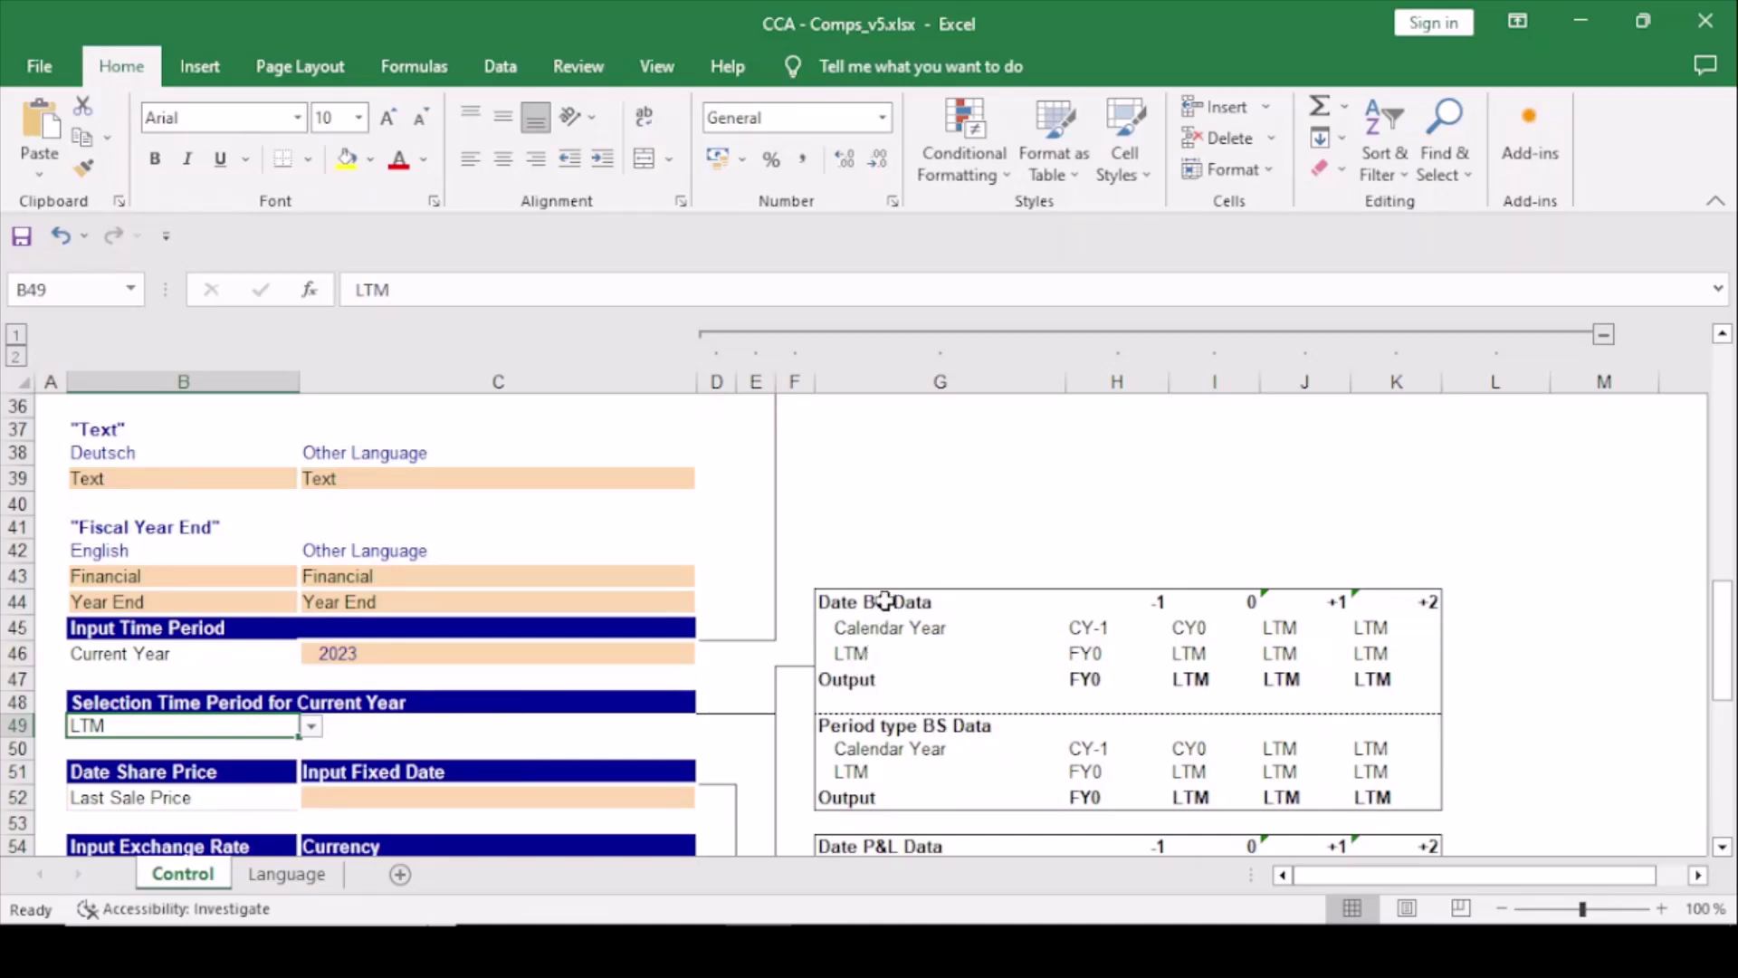
Step: Examine the Date BS Data and Period type BS Data blocks, comparing the Calendar Year and LTM rows
{"action": "left_click_drag", "start_coordinate": [885, 600], "coordinate": [1416, 795]}
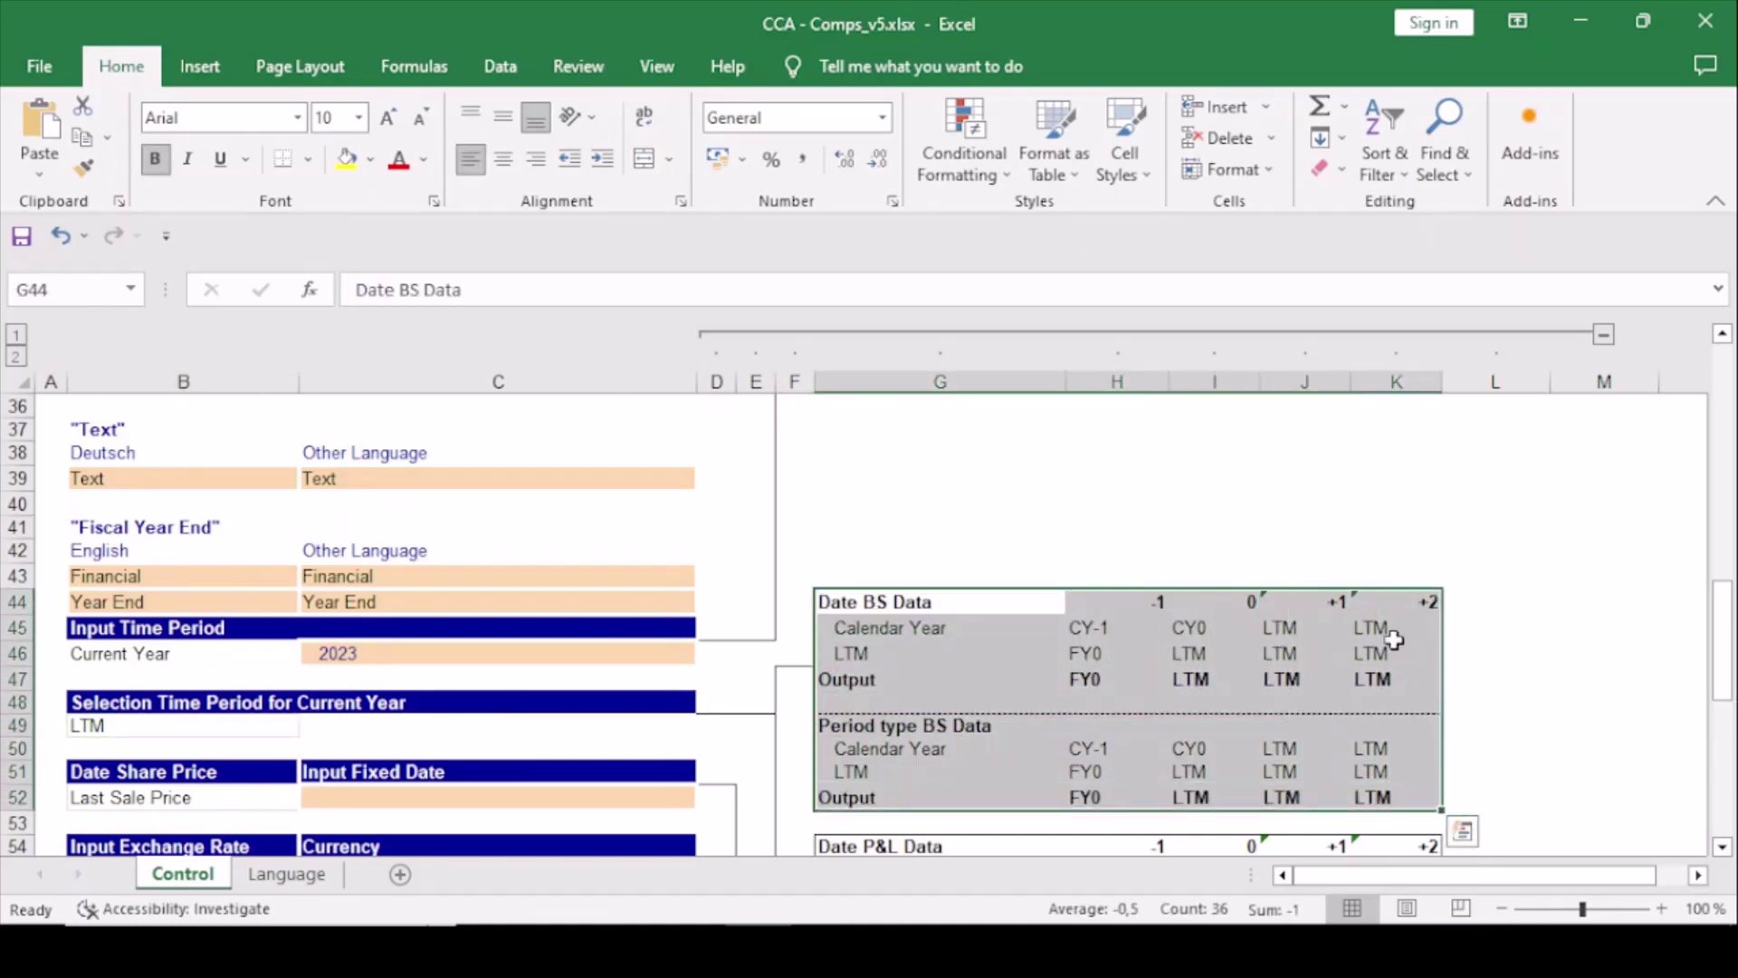
{"action": "left_click", "coordinate": [1342, 531]}
{"action": "scroll", "coordinate": [1334, 521], "scroll_direction": "down", "scroll_amount": 2}
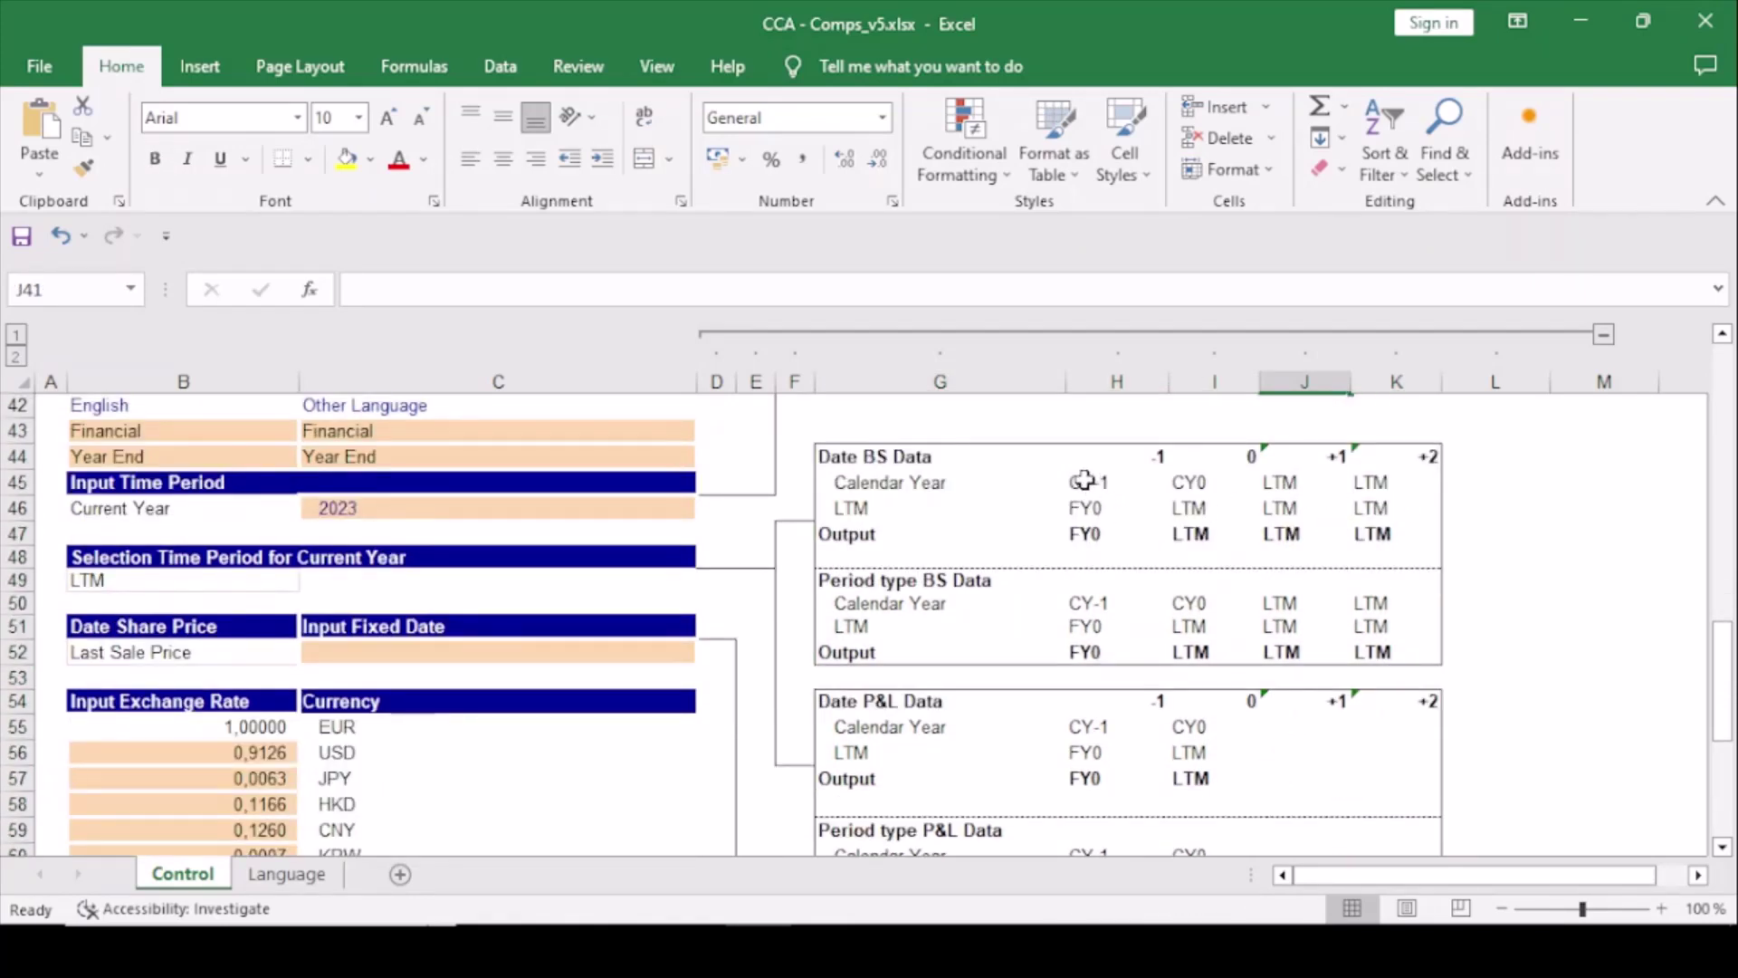
{"action": "left_click_drag", "start_coordinate": [1084, 481], "coordinate": [1369, 522]}
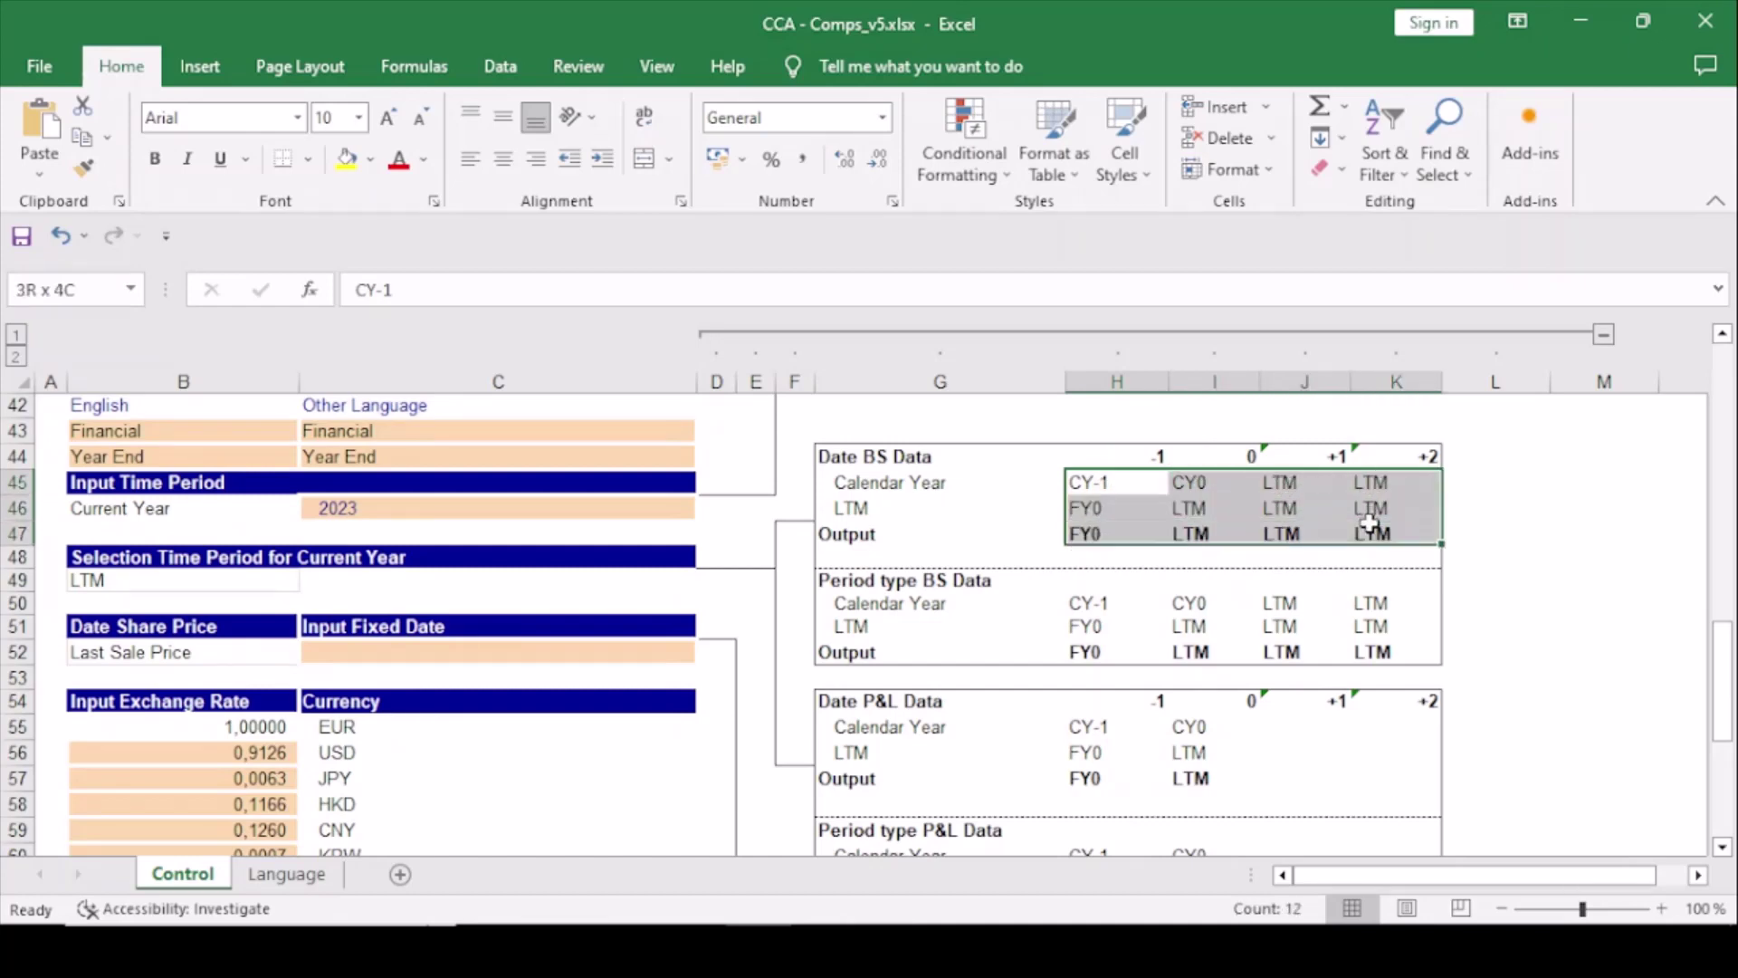
{"action": "left_click", "coordinate": [1544, 466]}
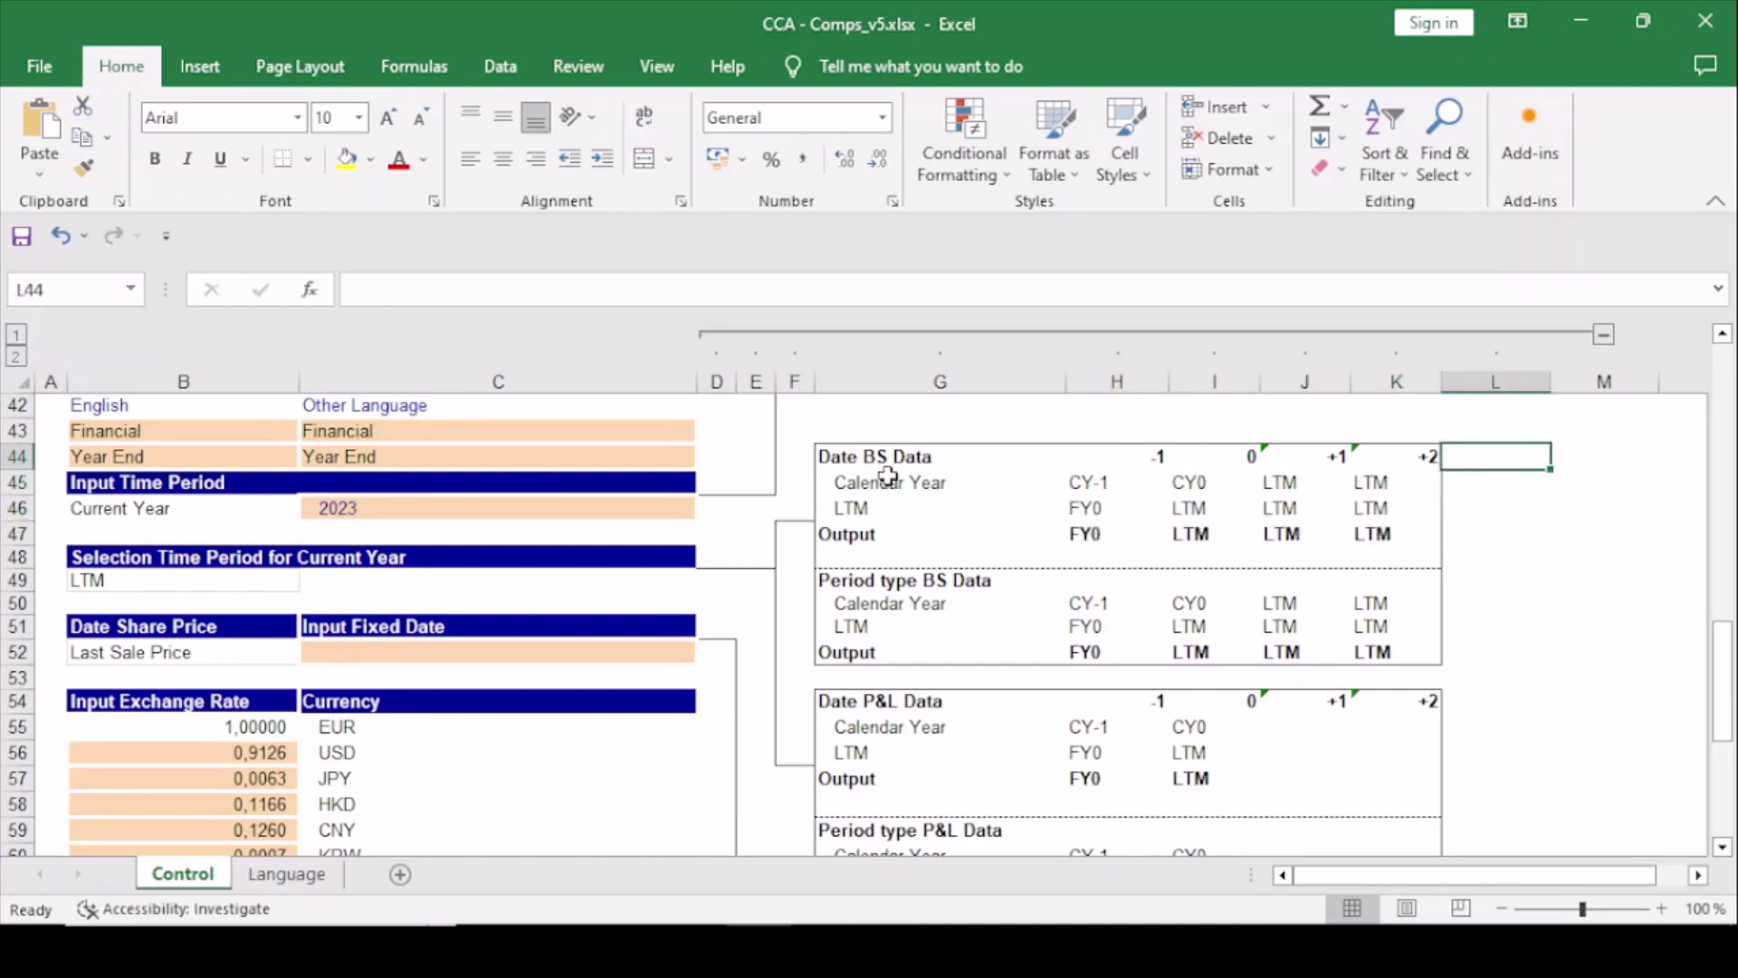
{"action": "left_click_drag", "start_coordinate": [888, 477], "coordinate": [884, 503]}
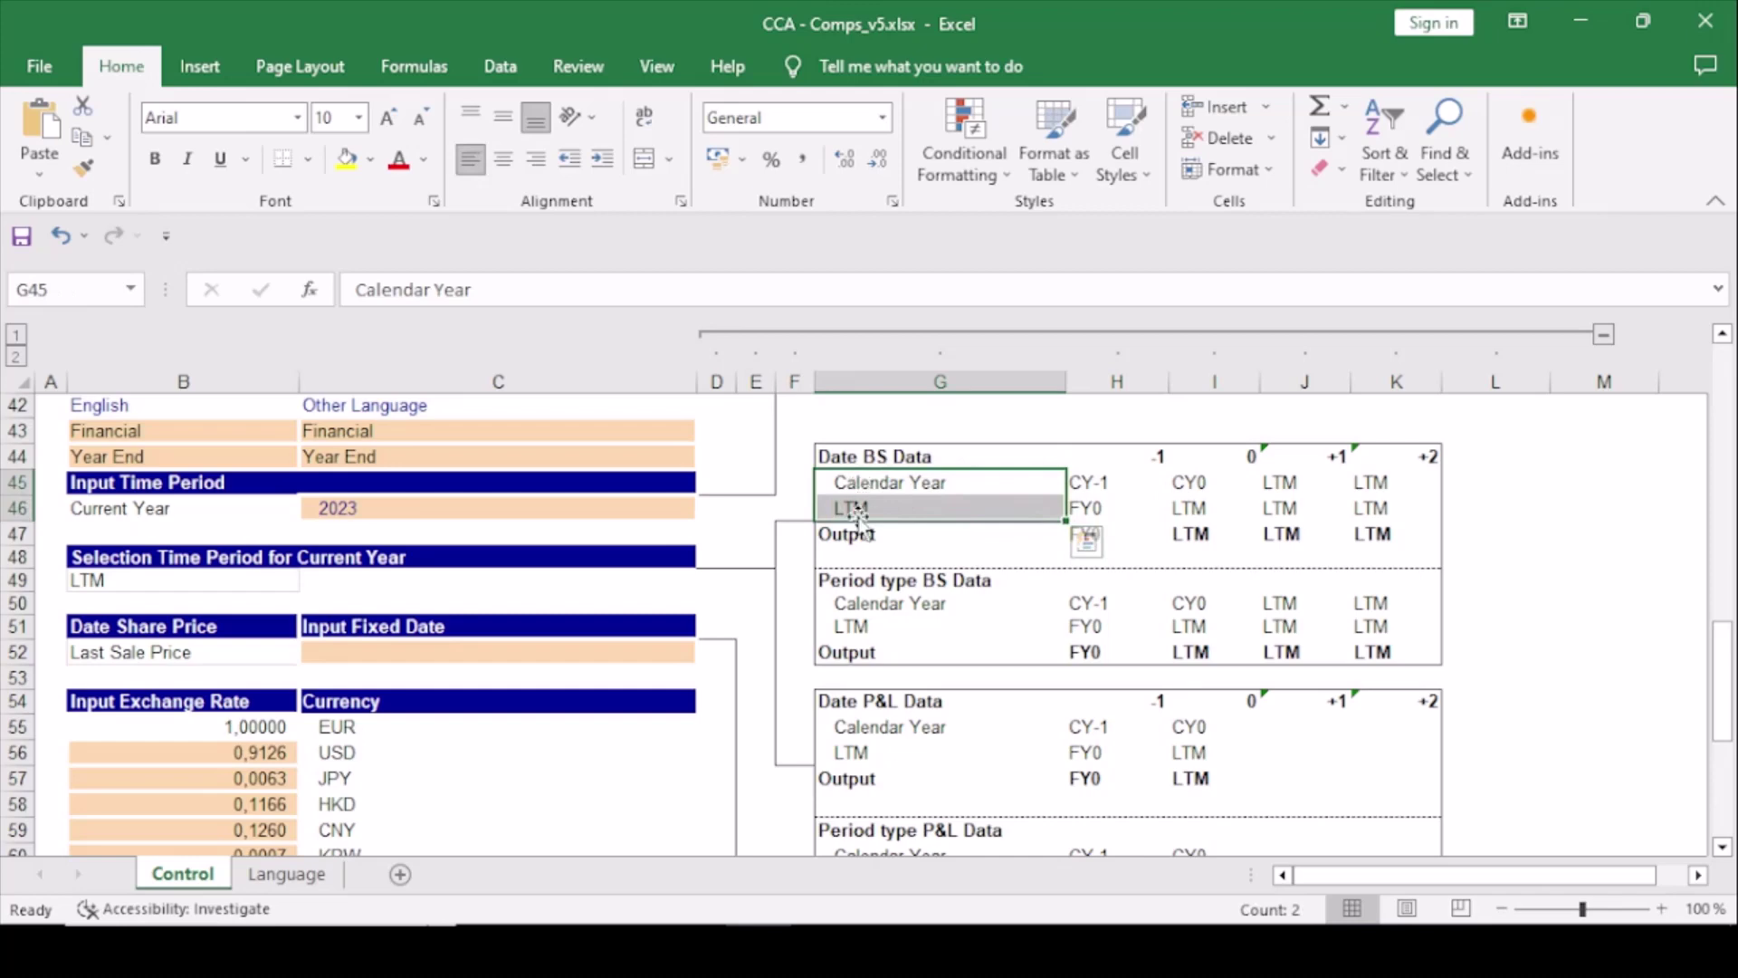
{"action": "left_click", "coordinate": [1115, 481]}
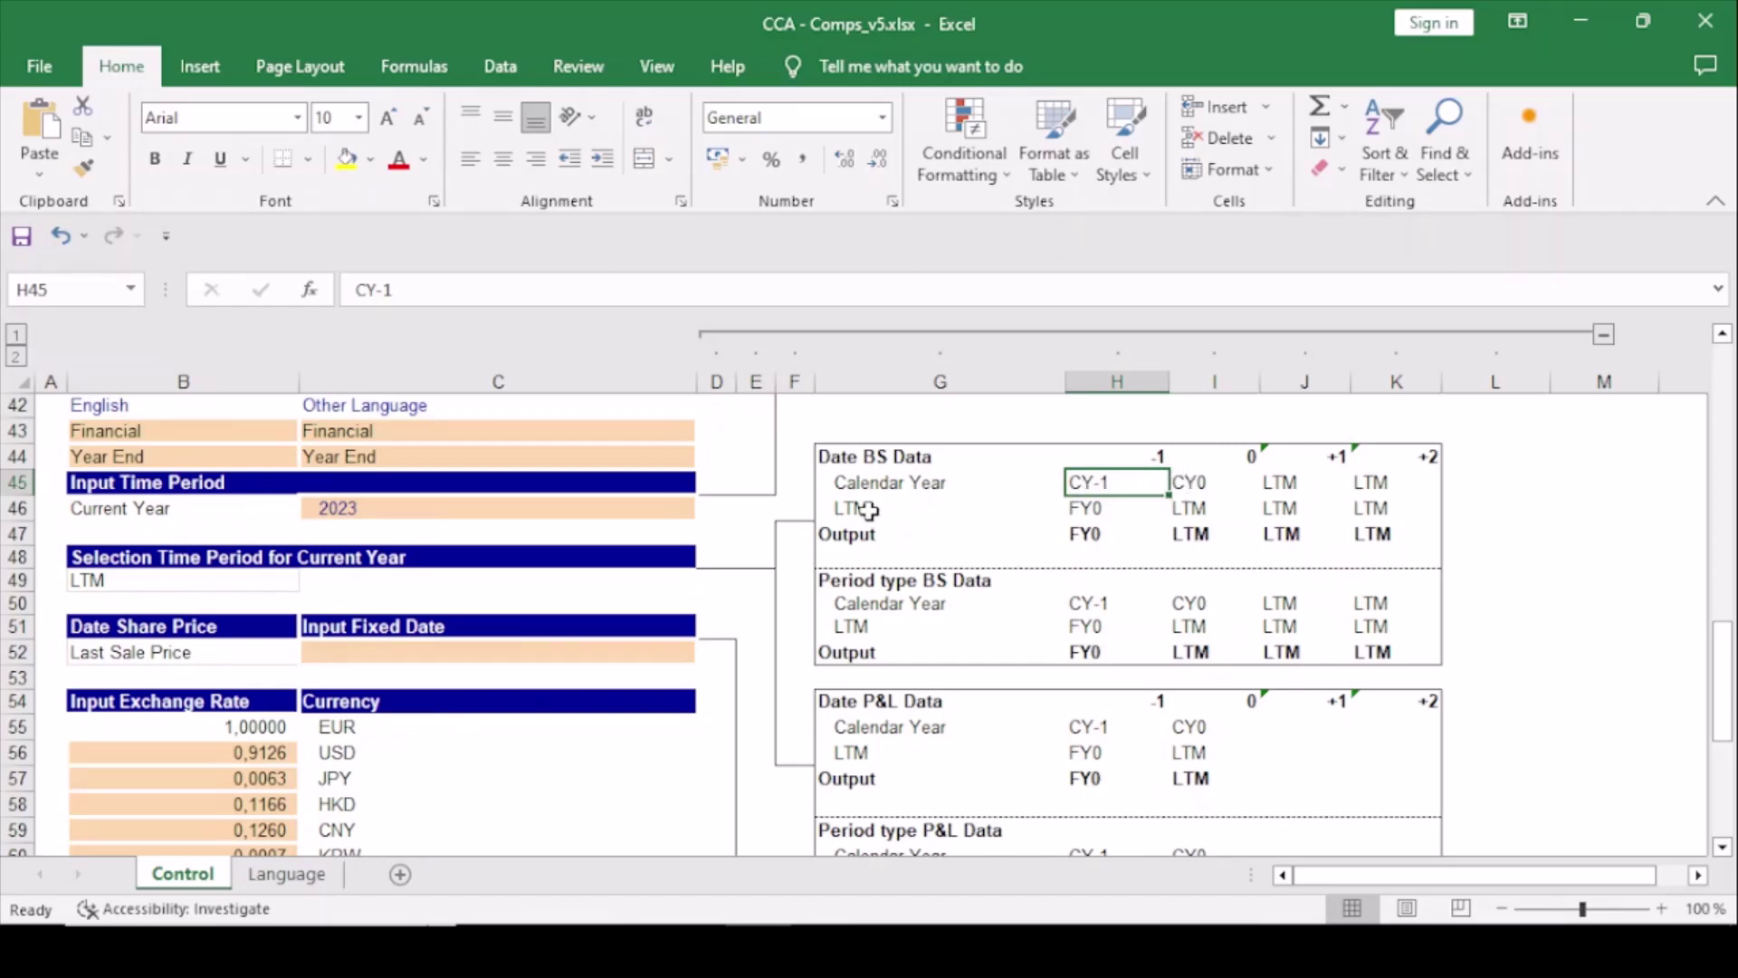
{"action": "left_click_drag", "start_coordinate": [866, 512], "coordinate": [1203, 510]}
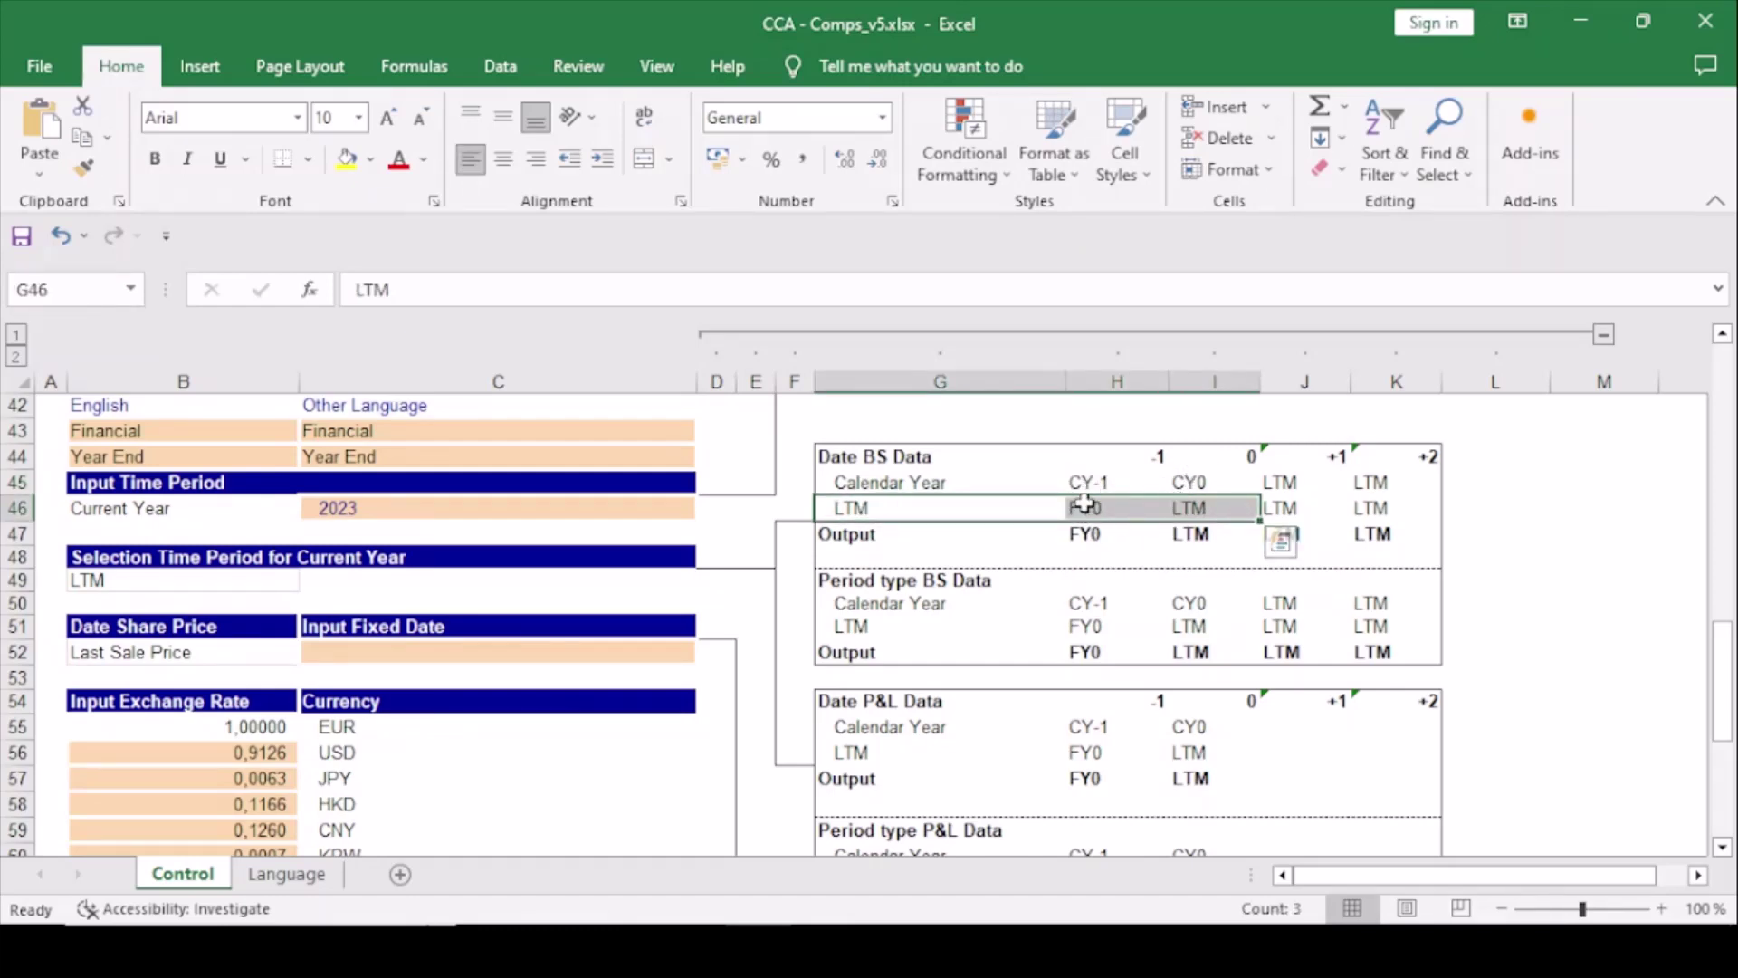
{"action": "left_click", "coordinate": [1080, 505]}
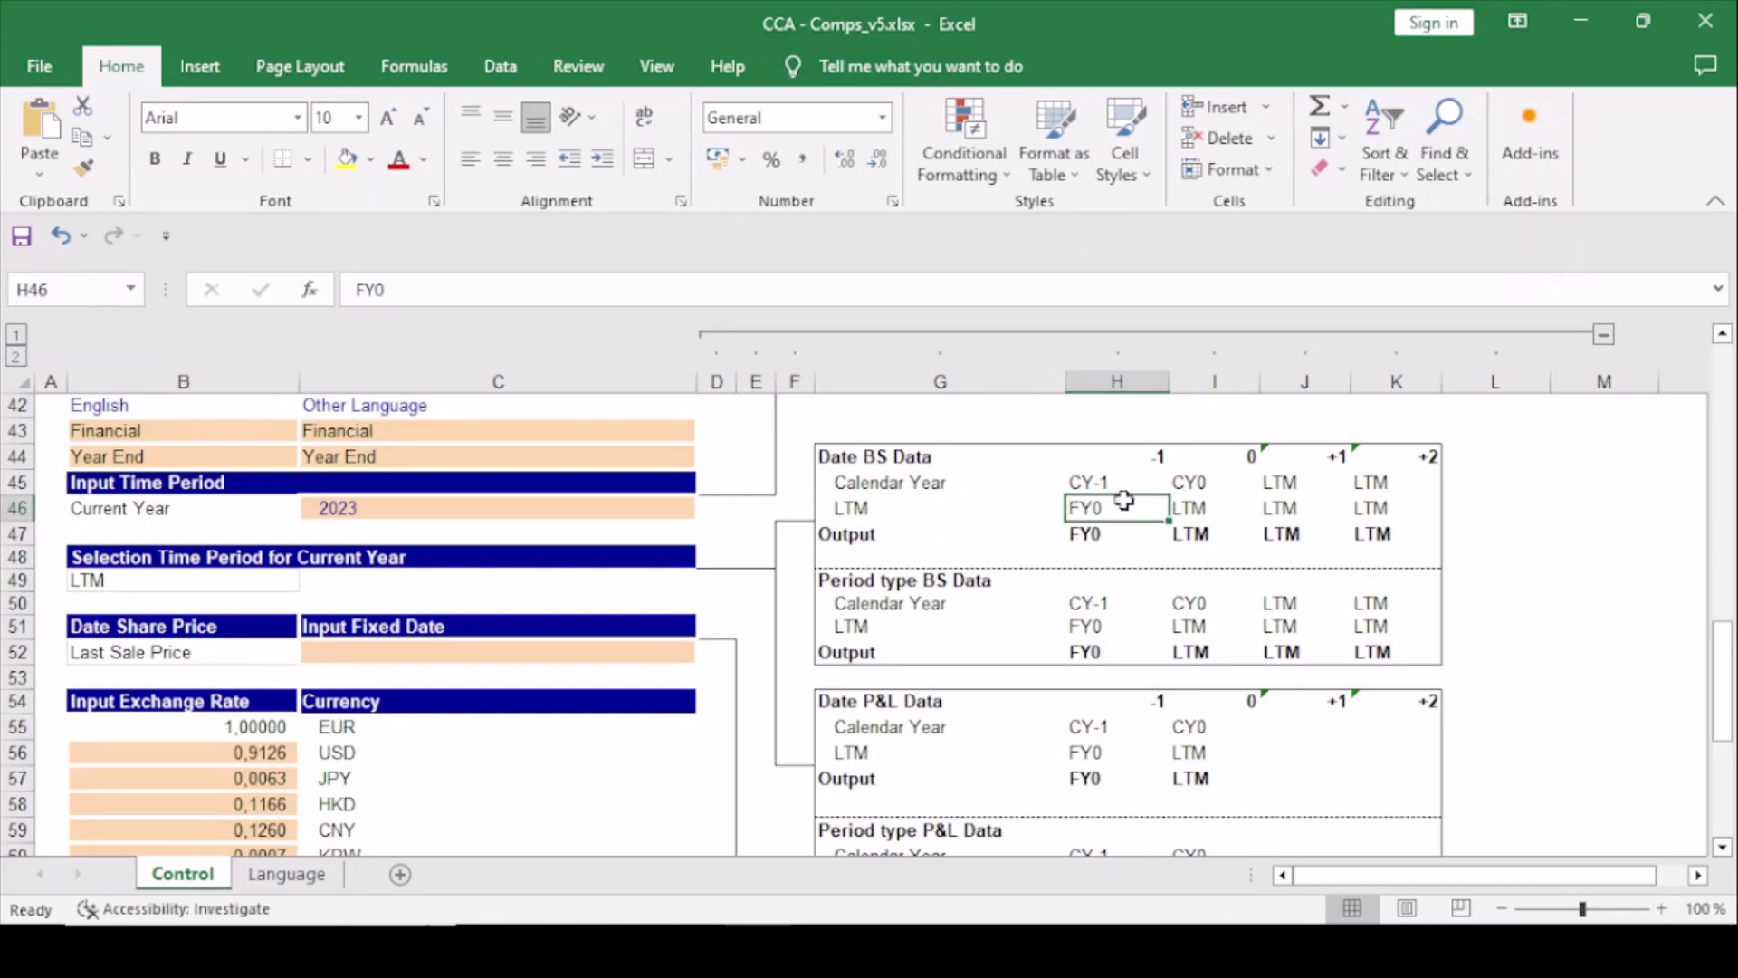
{"action": "left_click", "coordinate": [1185, 512]}
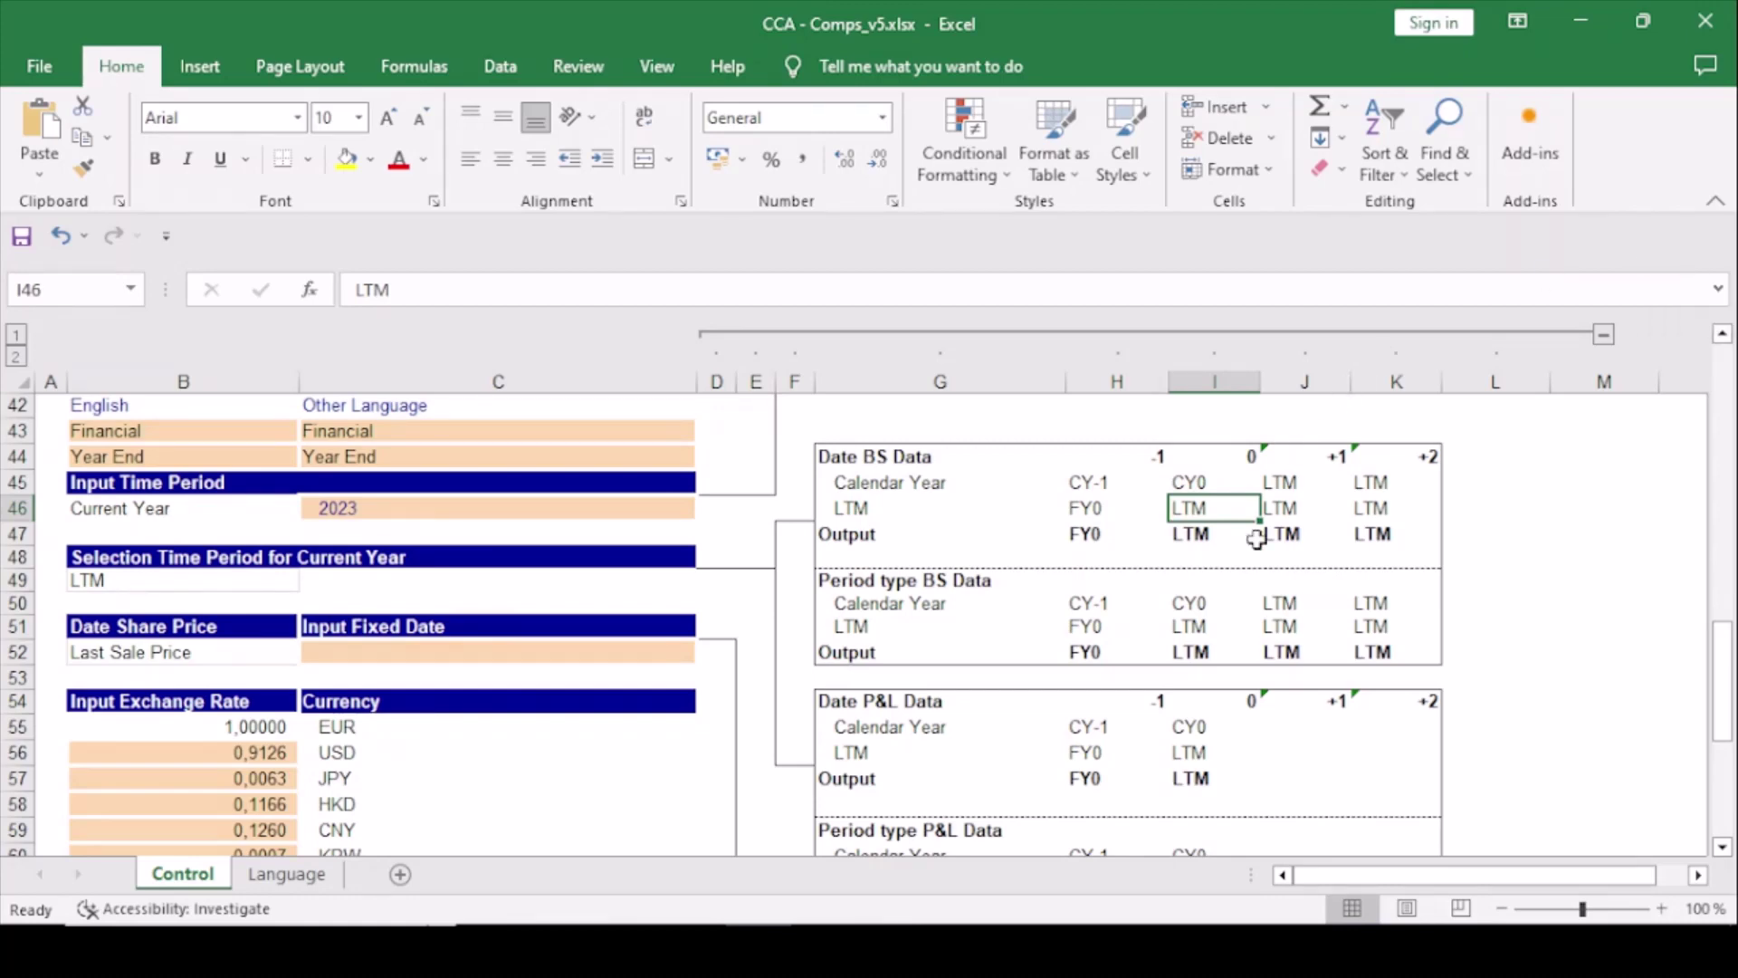
Step: Inspect the +1 and +2 columns of the Date BS Data block by selecting their header and the cells in J45:K47
{"action": "left_click_drag", "start_coordinate": [1297, 485], "coordinate": [1376, 513]}
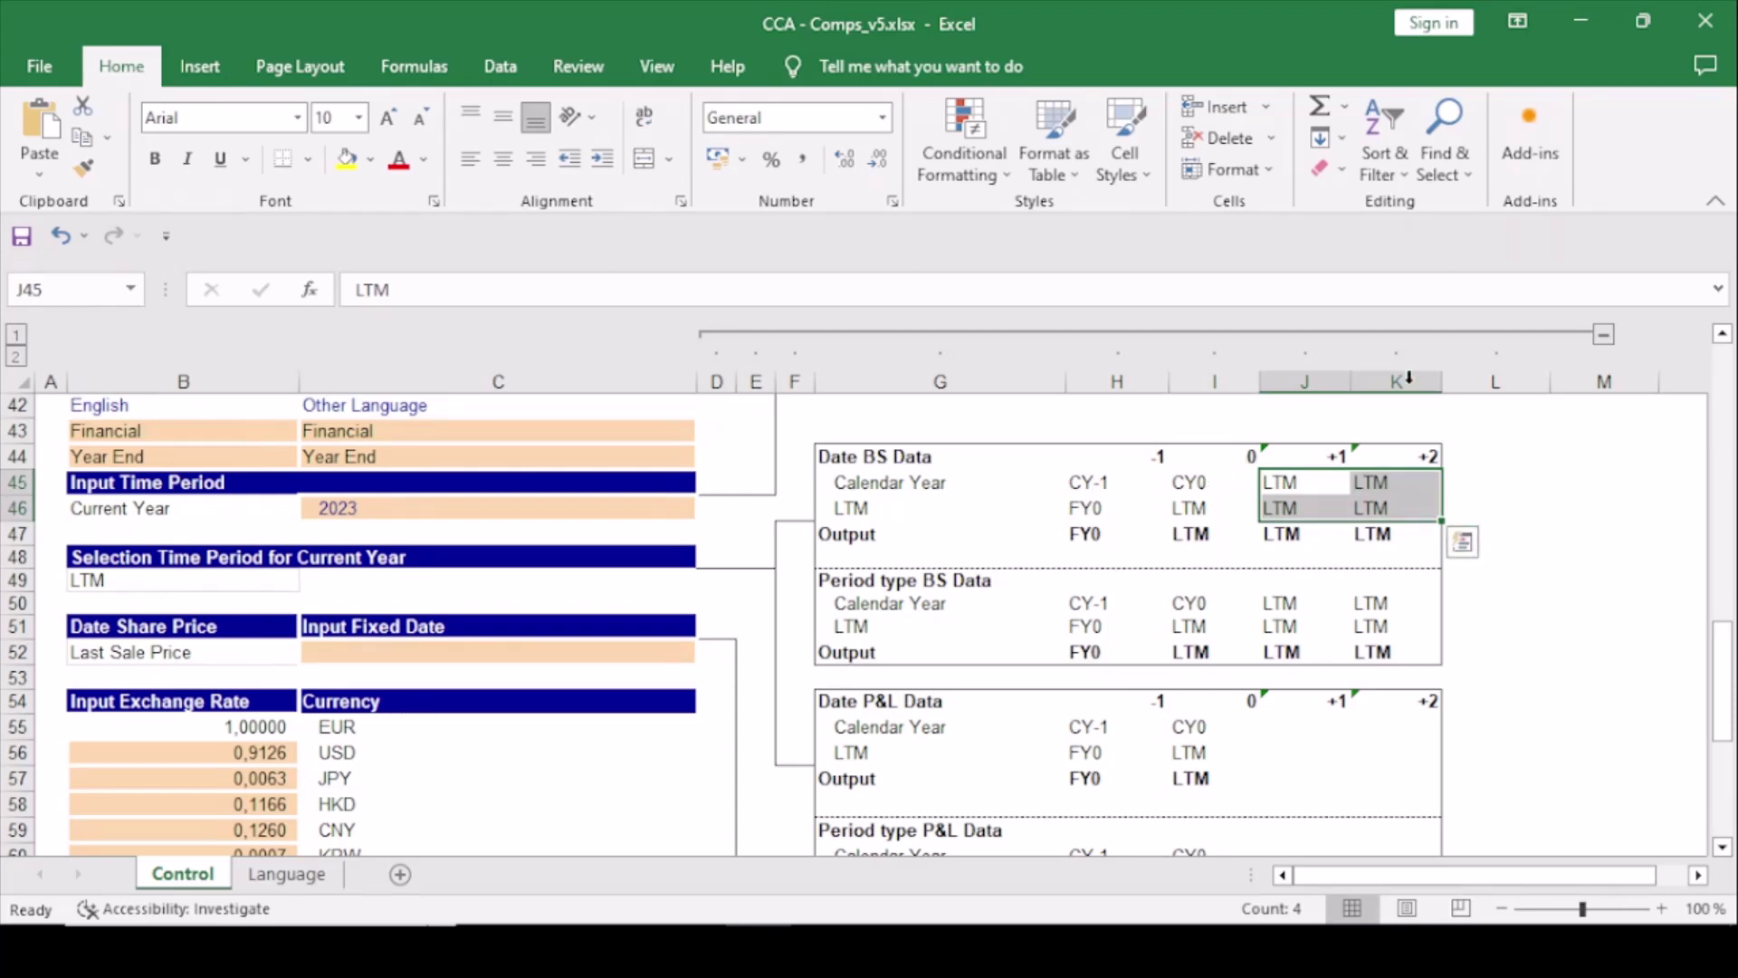
{"action": "left_click", "coordinate": [1308, 456]}
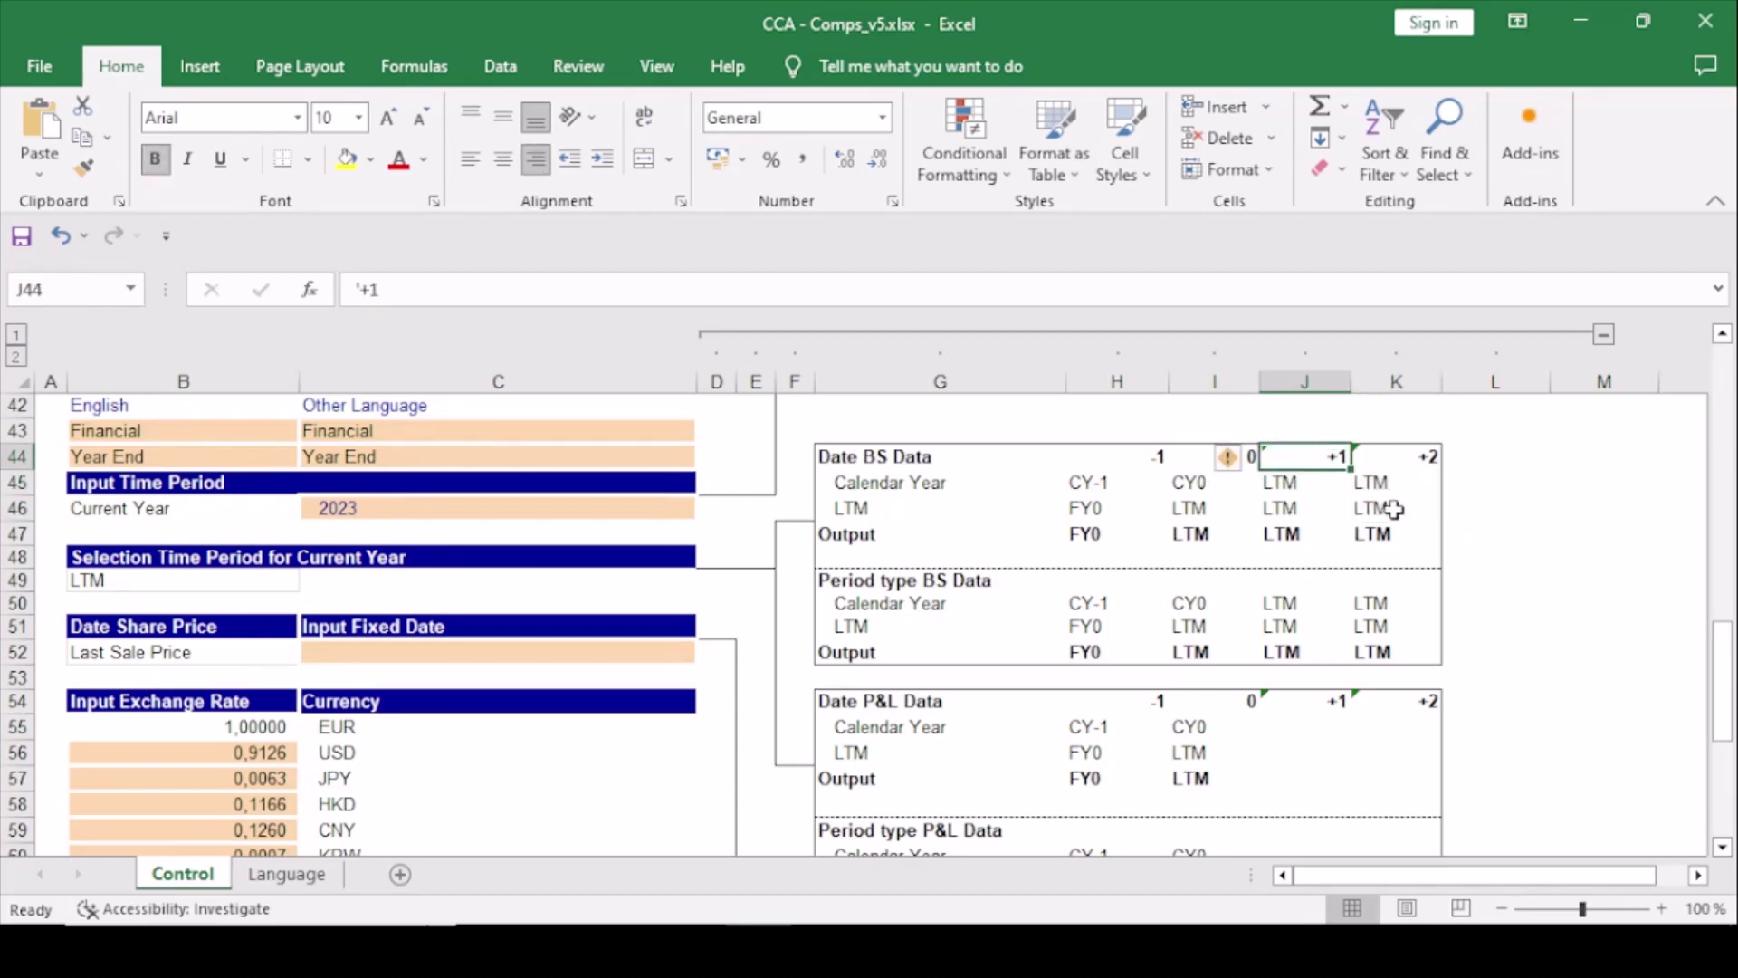
{"action": "left_click_drag", "start_coordinate": [1285, 487], "coordinate": [1362, 525]}
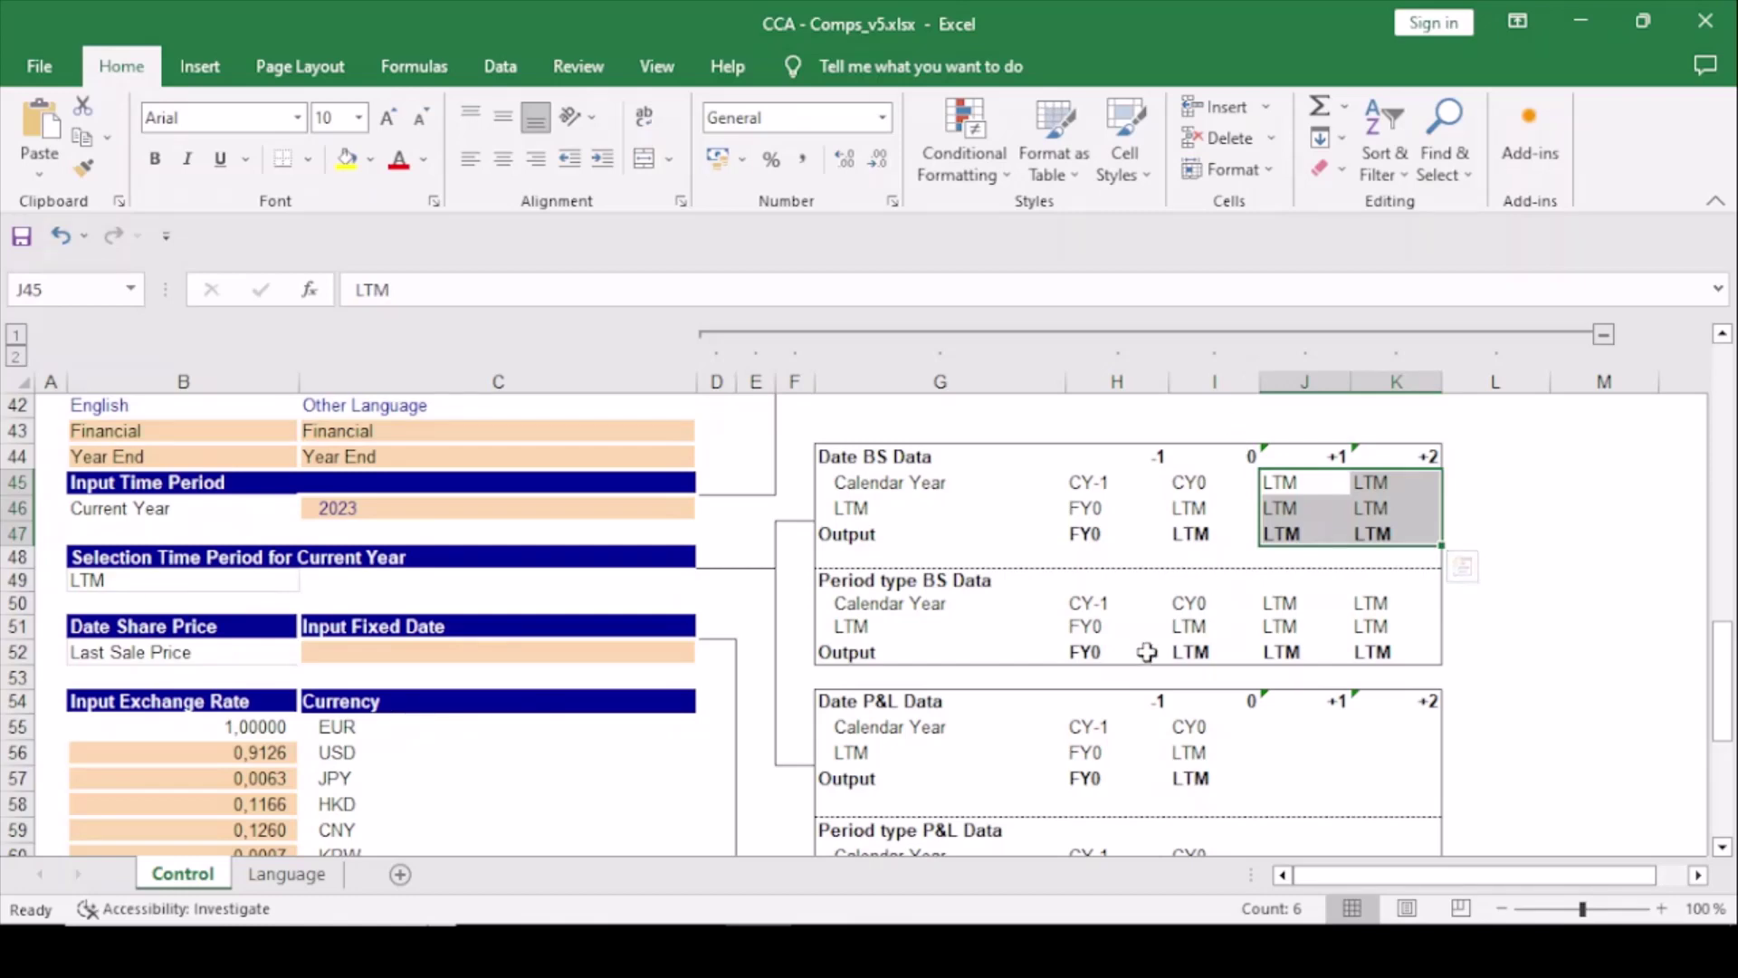
Step: Examine the Date P&L Data block, comparing the forward-year cells J55:K56 with the entries in H55:I56
{"action": "scroll", "coordinate": [1150, 648], "scroll_direction": "down", "scroll_amount": 1}
{"action": "scroll", "coordinate": [1150, 648], "scroll_direction": "down", "scroll_amount": 1}
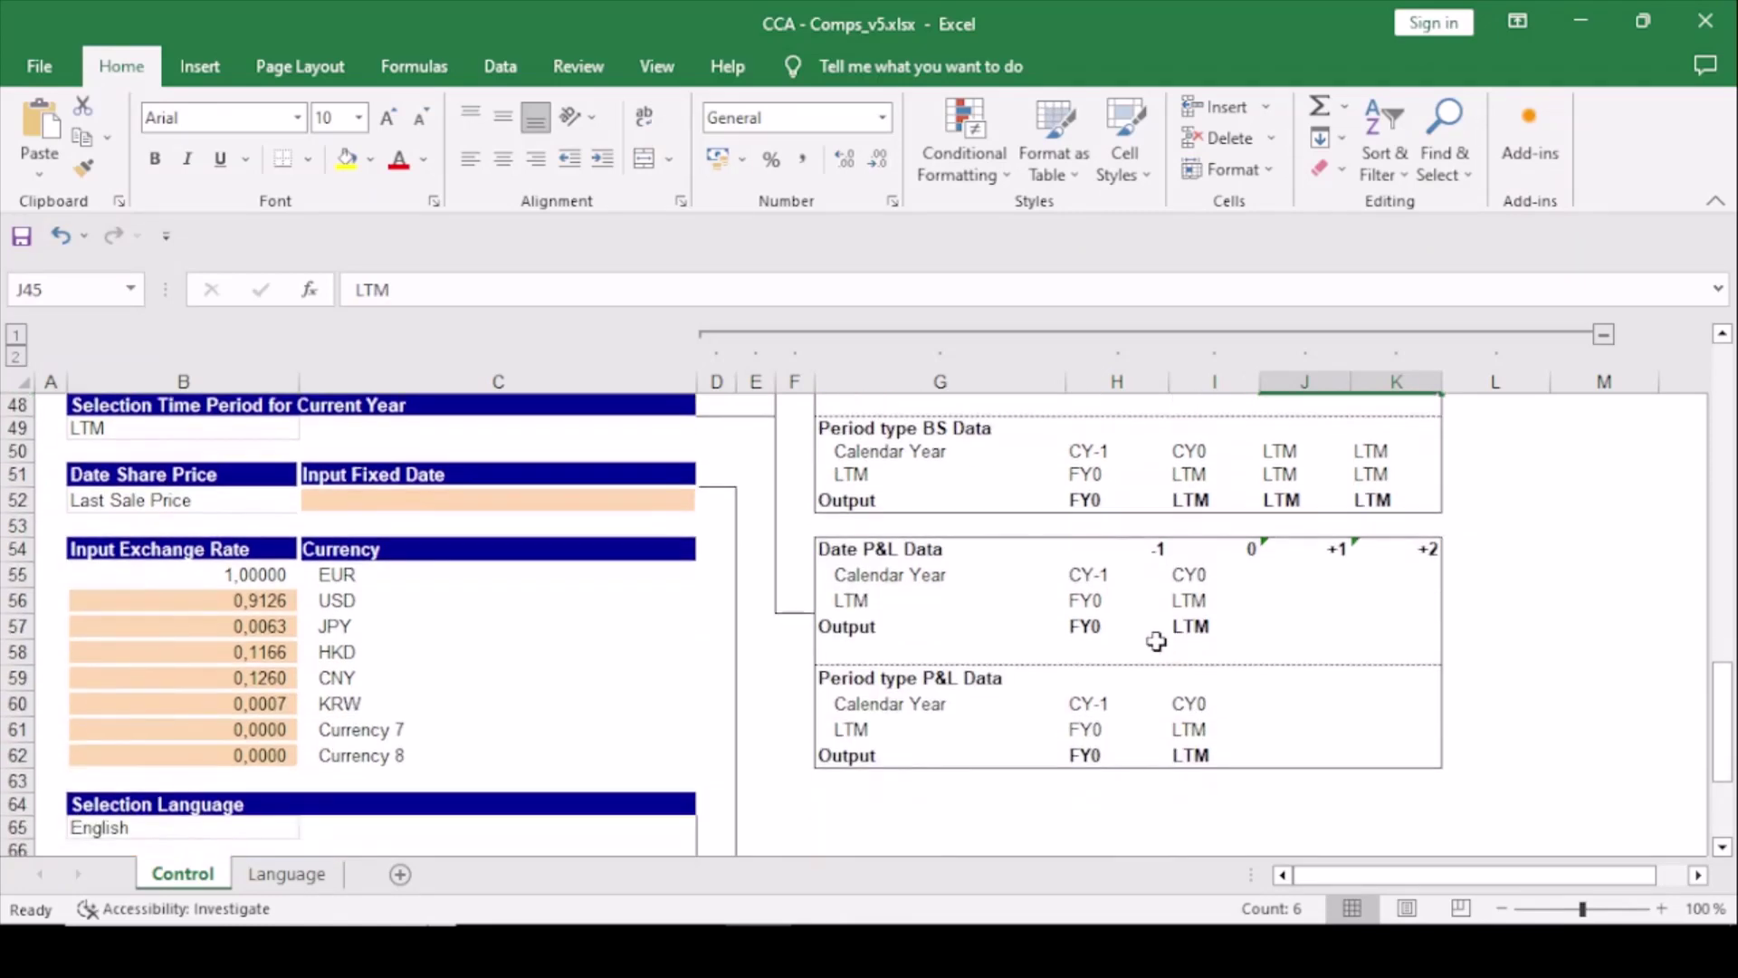
{"action": "left_click", "coordinate": [1254, 574]}
{"action": "left_click_drag", "start_coordinate": [1254, 574], "coordinate": [1399, 620]}
{"action": "left_click", "coordinate": [1399, 581]}
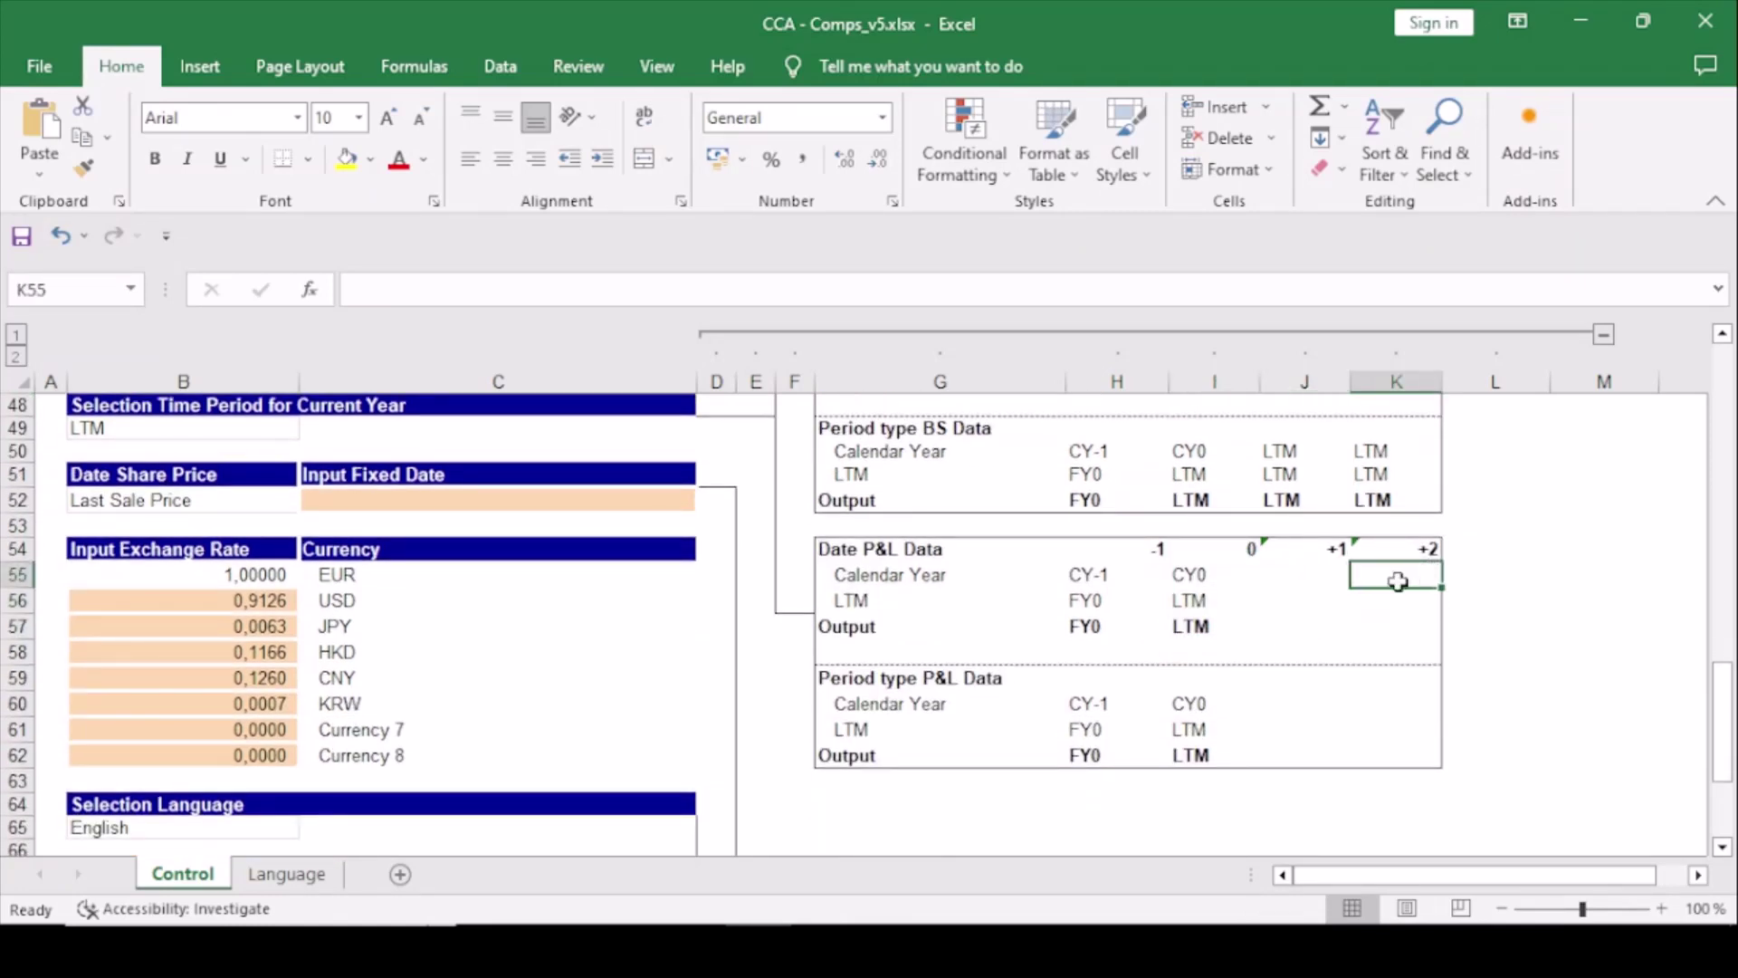
{"action": "left_click_drag", "start_coordinate": [1293, 575], "coordinate": [1406, 590]}
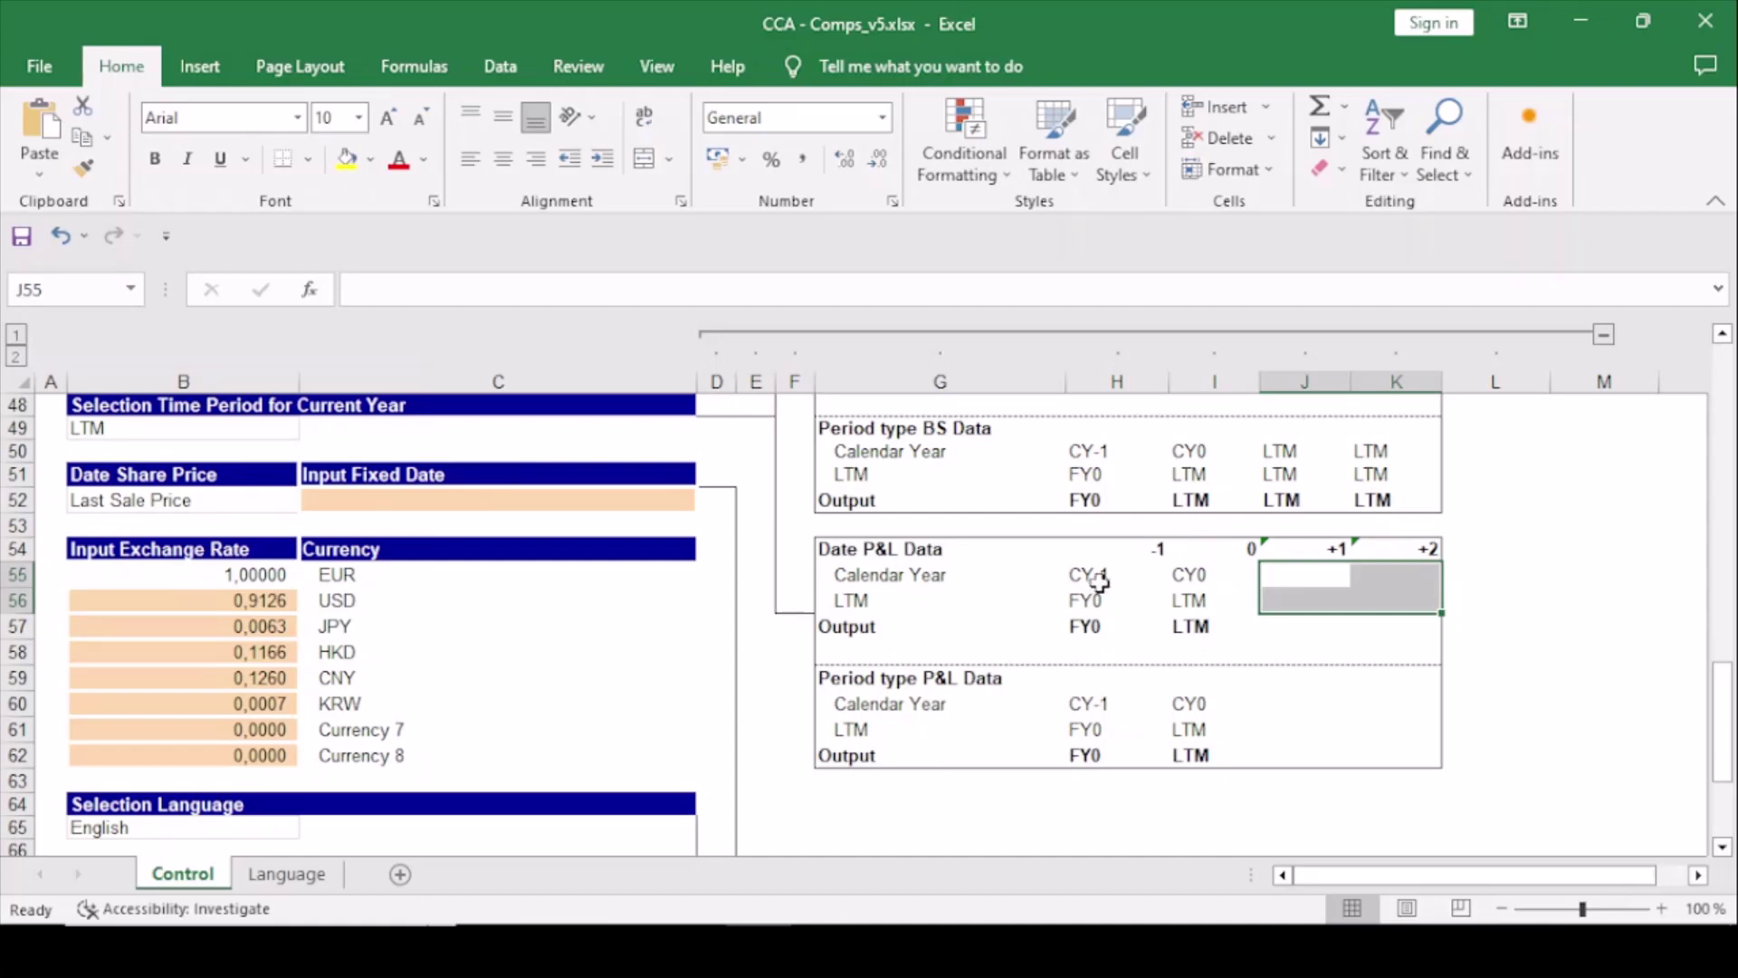
{"action": "left_click_drag", "start_coordinate": [1075, 575], "coordinate": [1200, 612]}
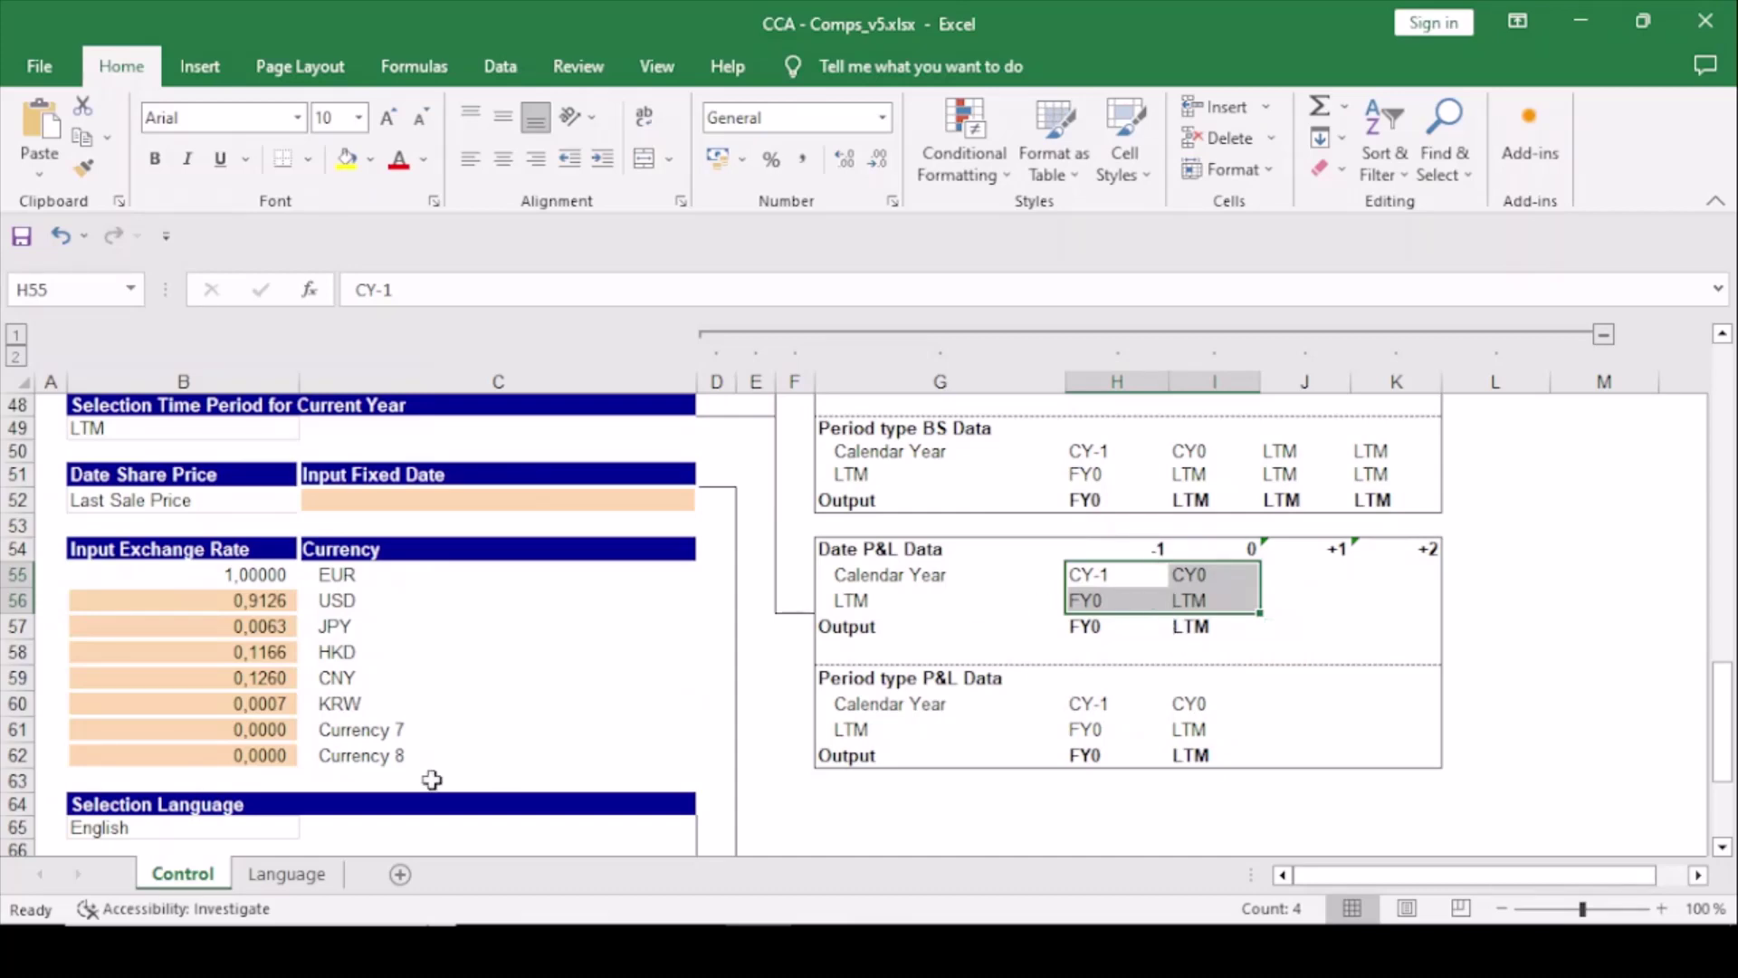
Step: Set the Date Share Price selection in B52 to Fixed Date and select the Input Fixed Date cell C52
{"action": "left_click", "coordinate": [236, 501]}
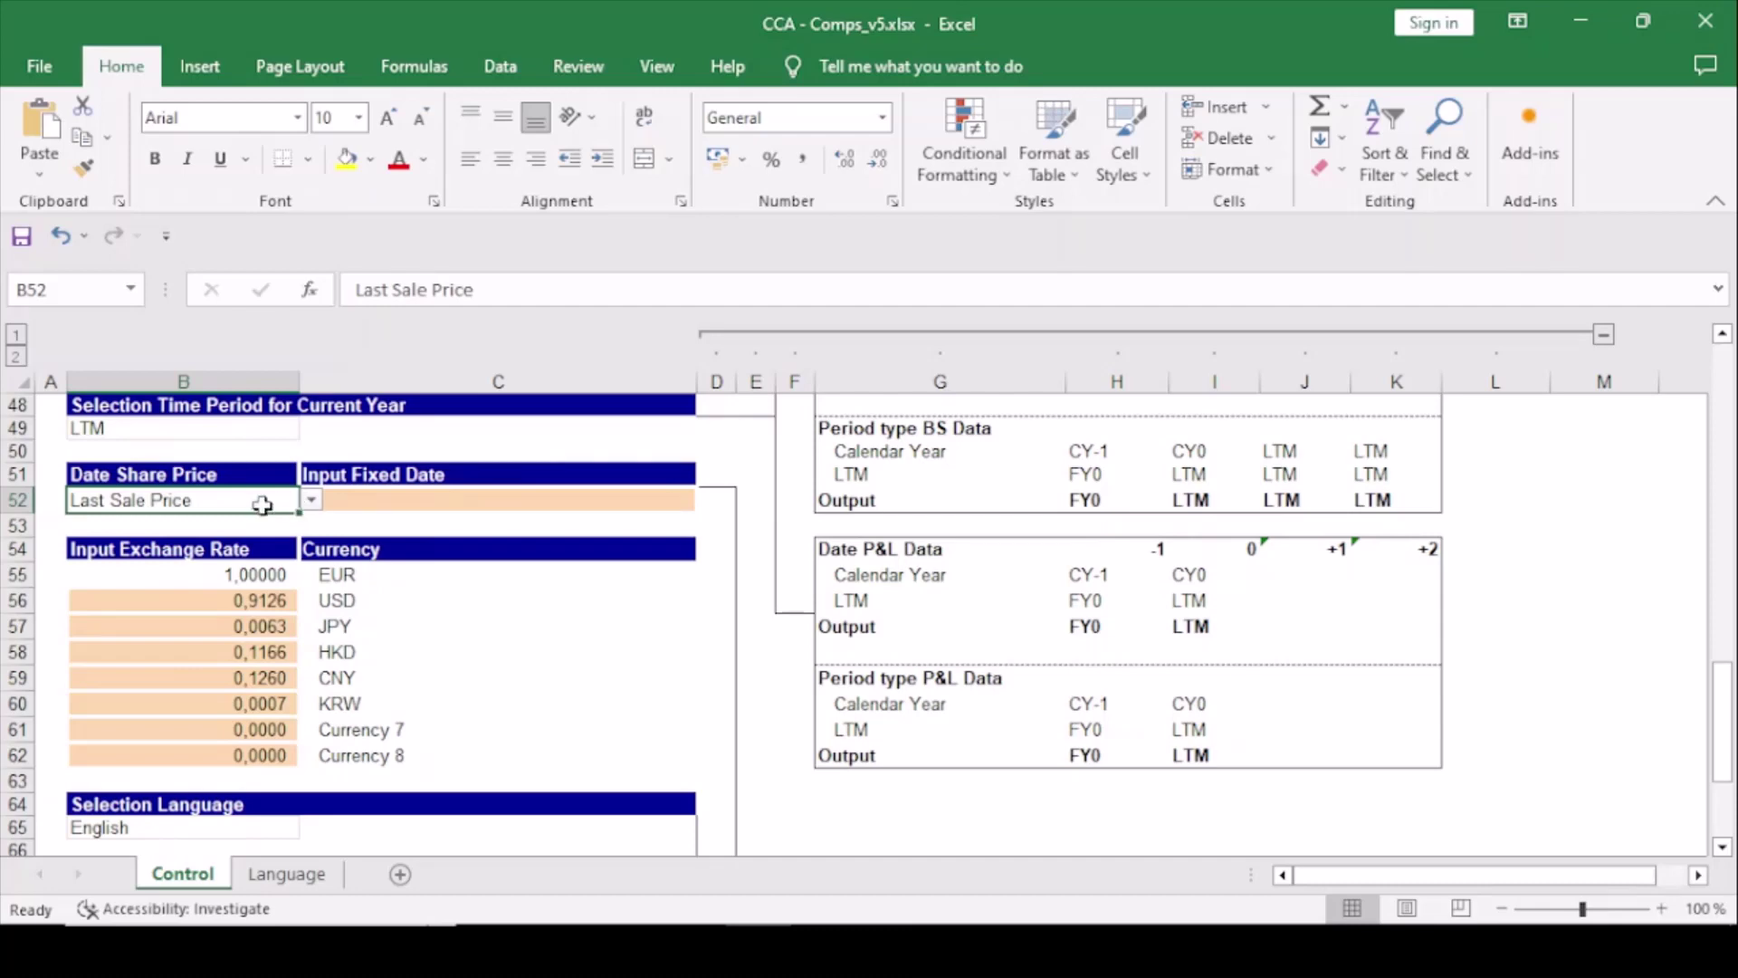
{"action": "left_click", "coordinate": [311, 503]}
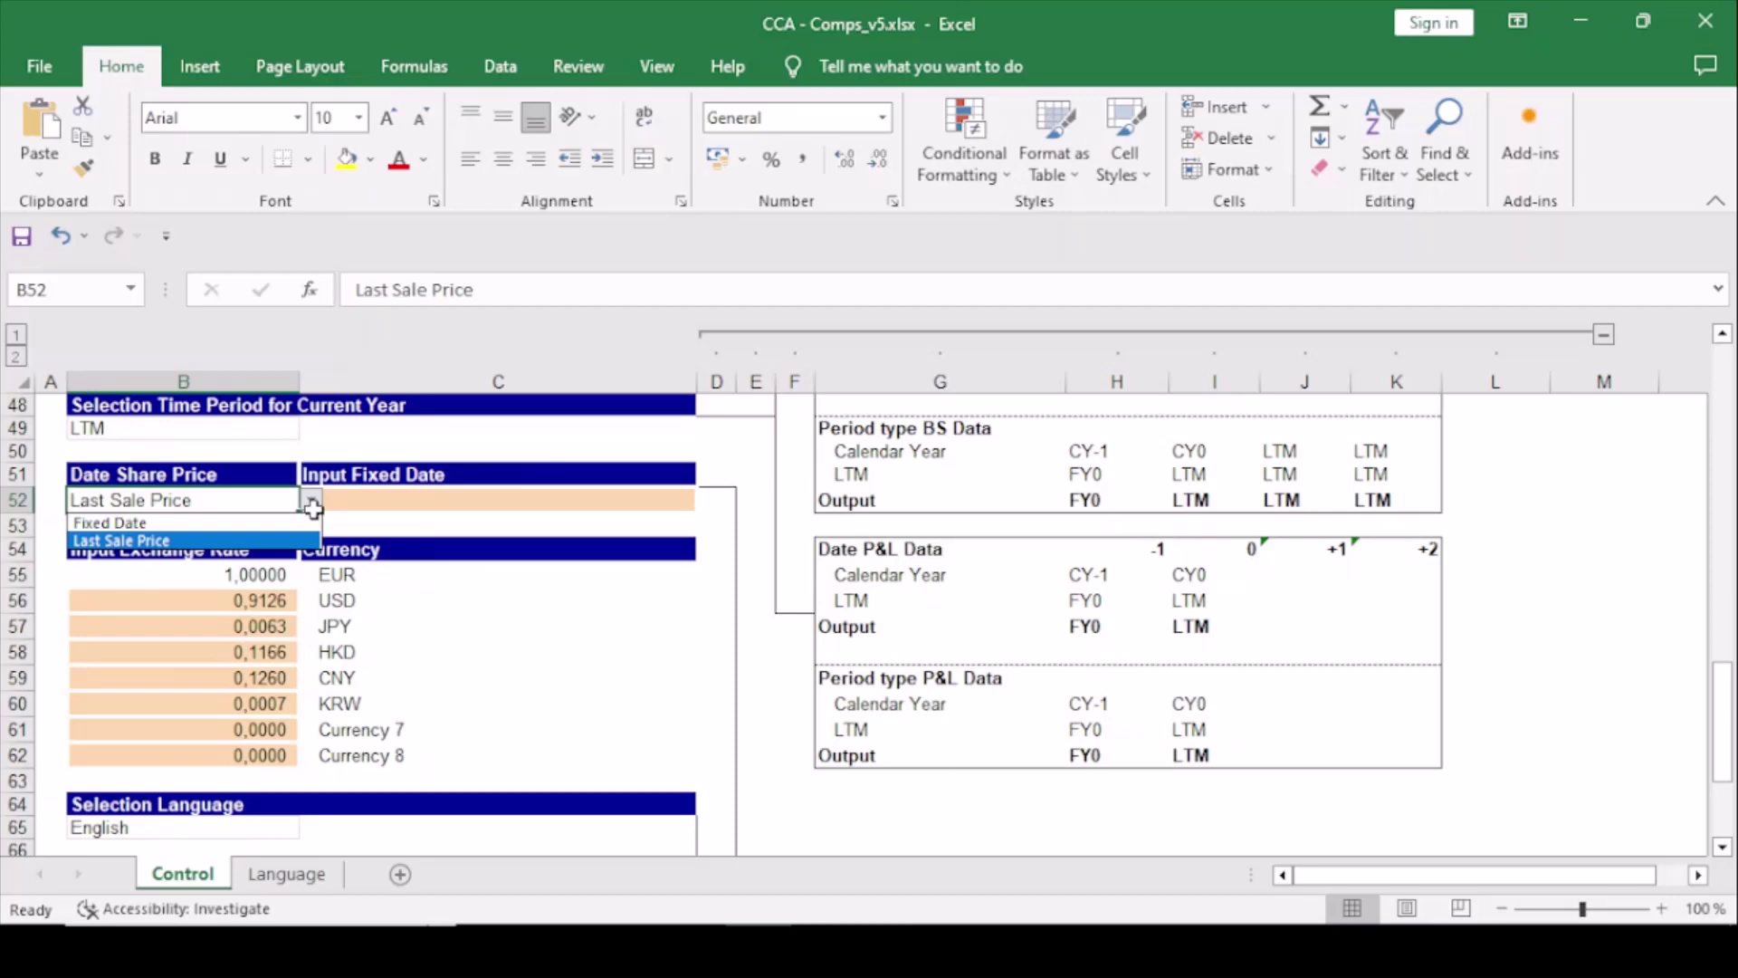
{"action": "left_click", "coordinate": [299, 523]}
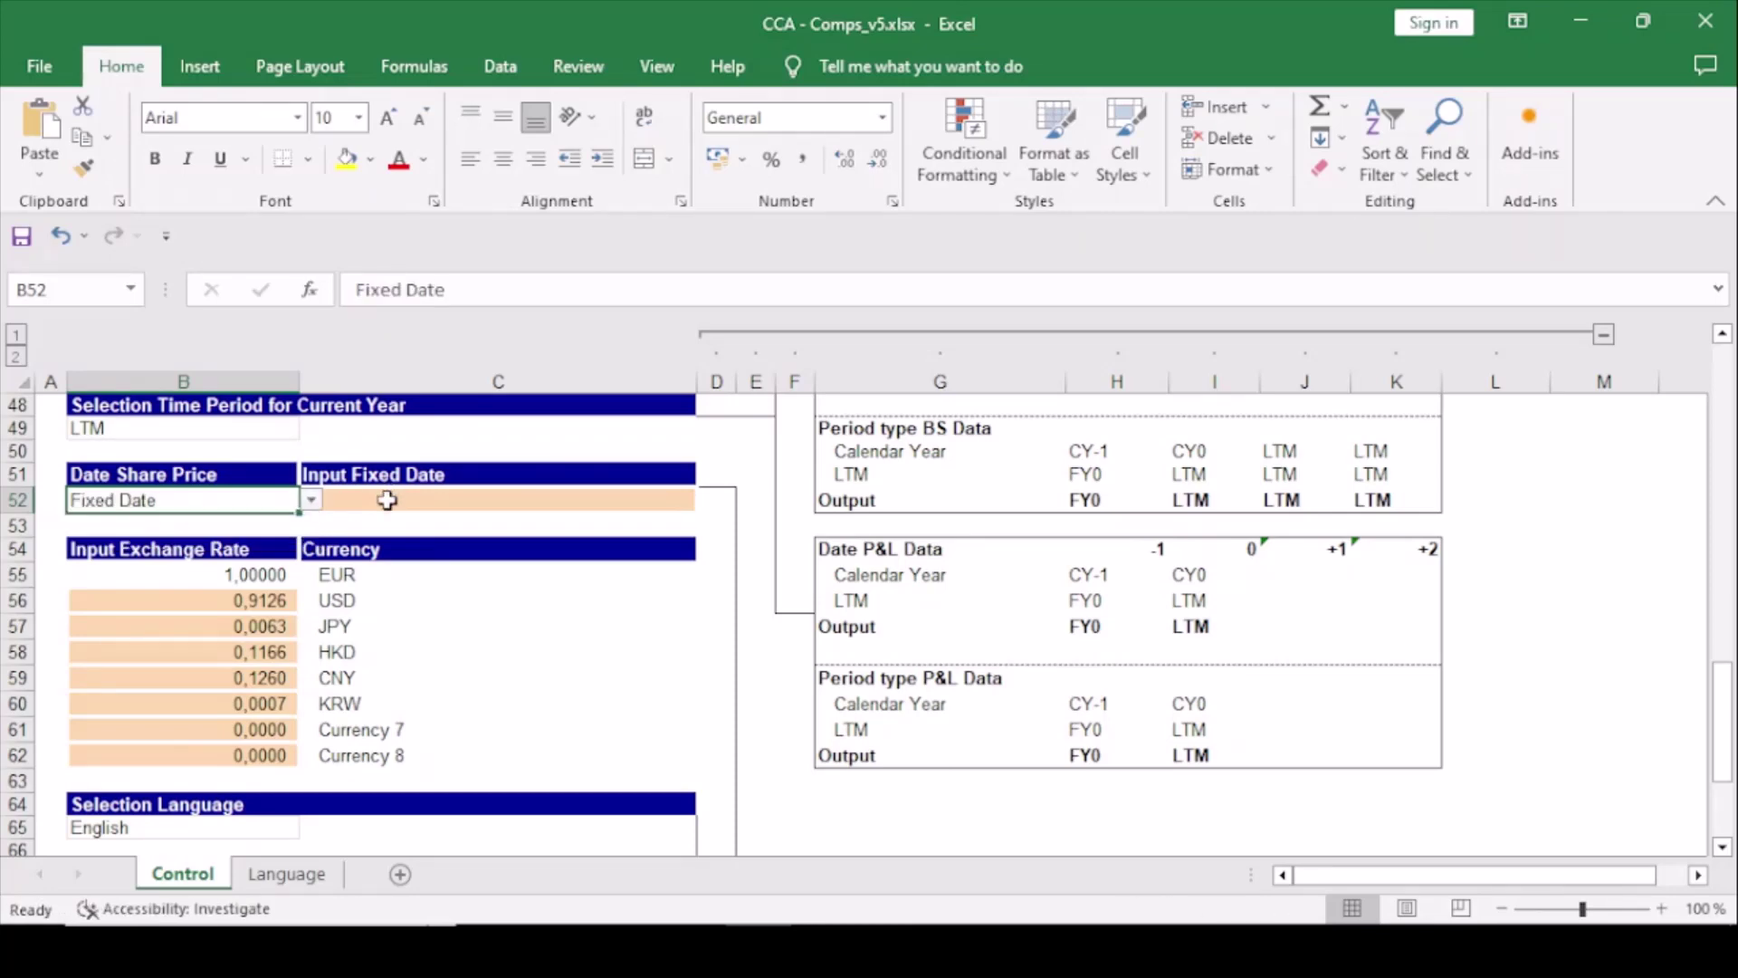
{"action": "left_click", "coordinate": [388, 500]}
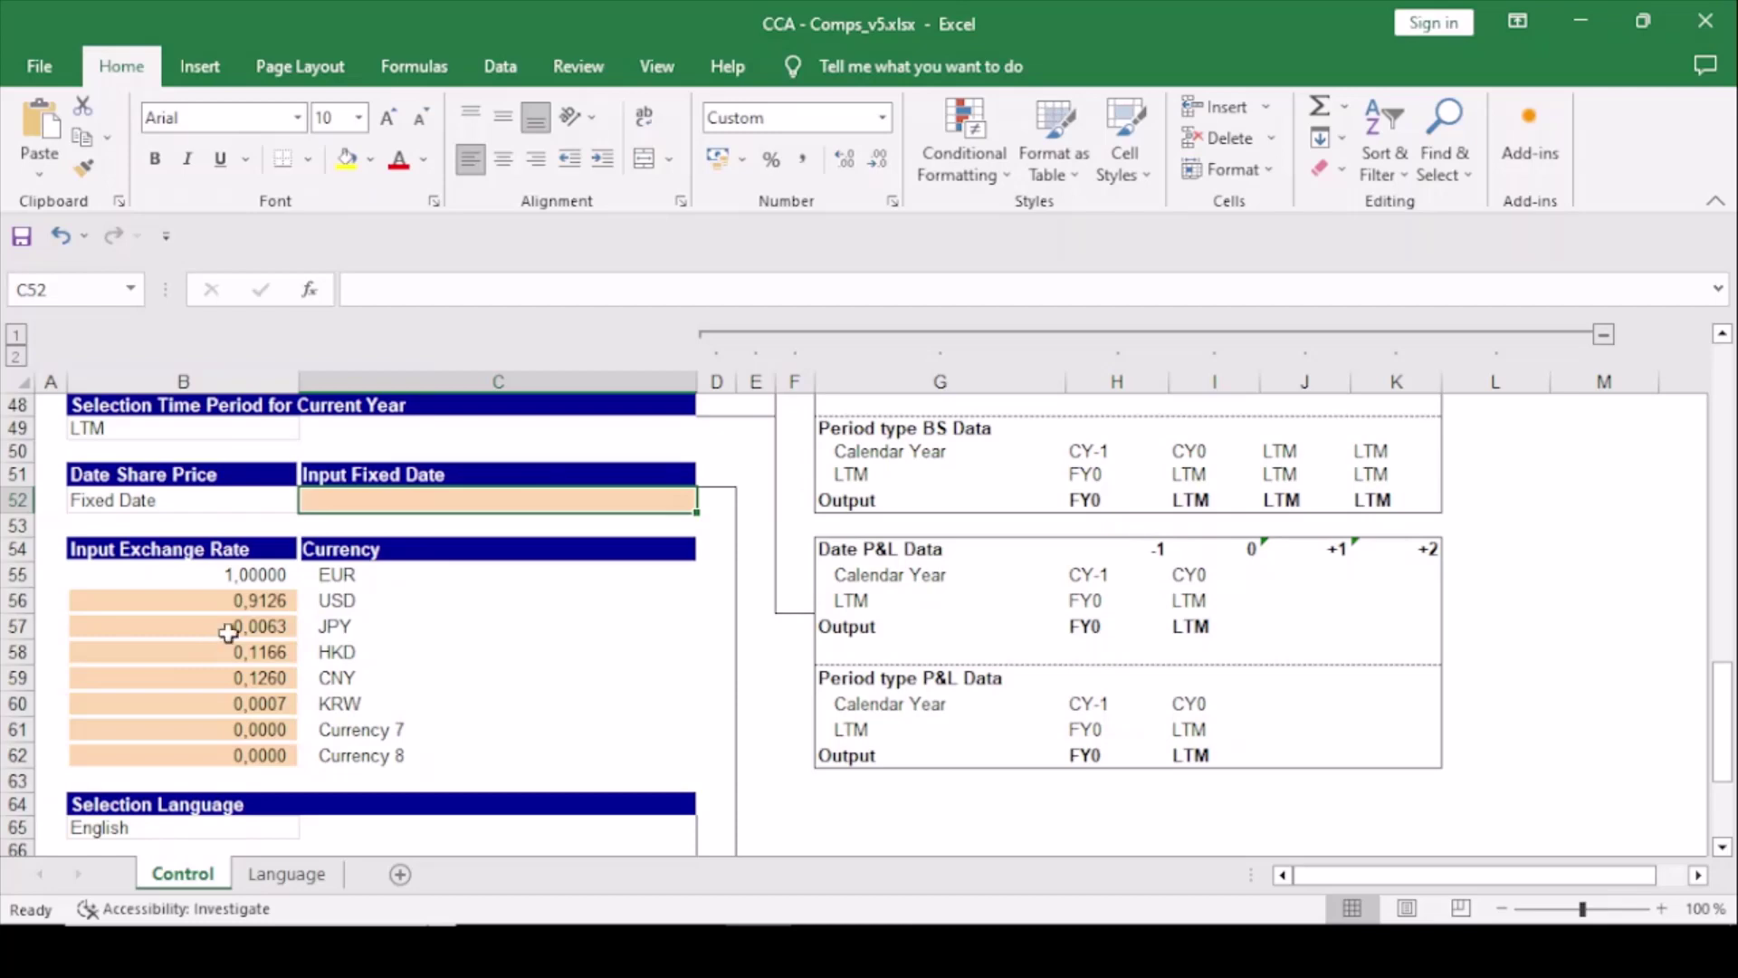
Step: Review the Input Exchange Rate list from EUR in B55 down to Currency 8 in B62
{"action": "left_click", "coordinate": [234, 576]}
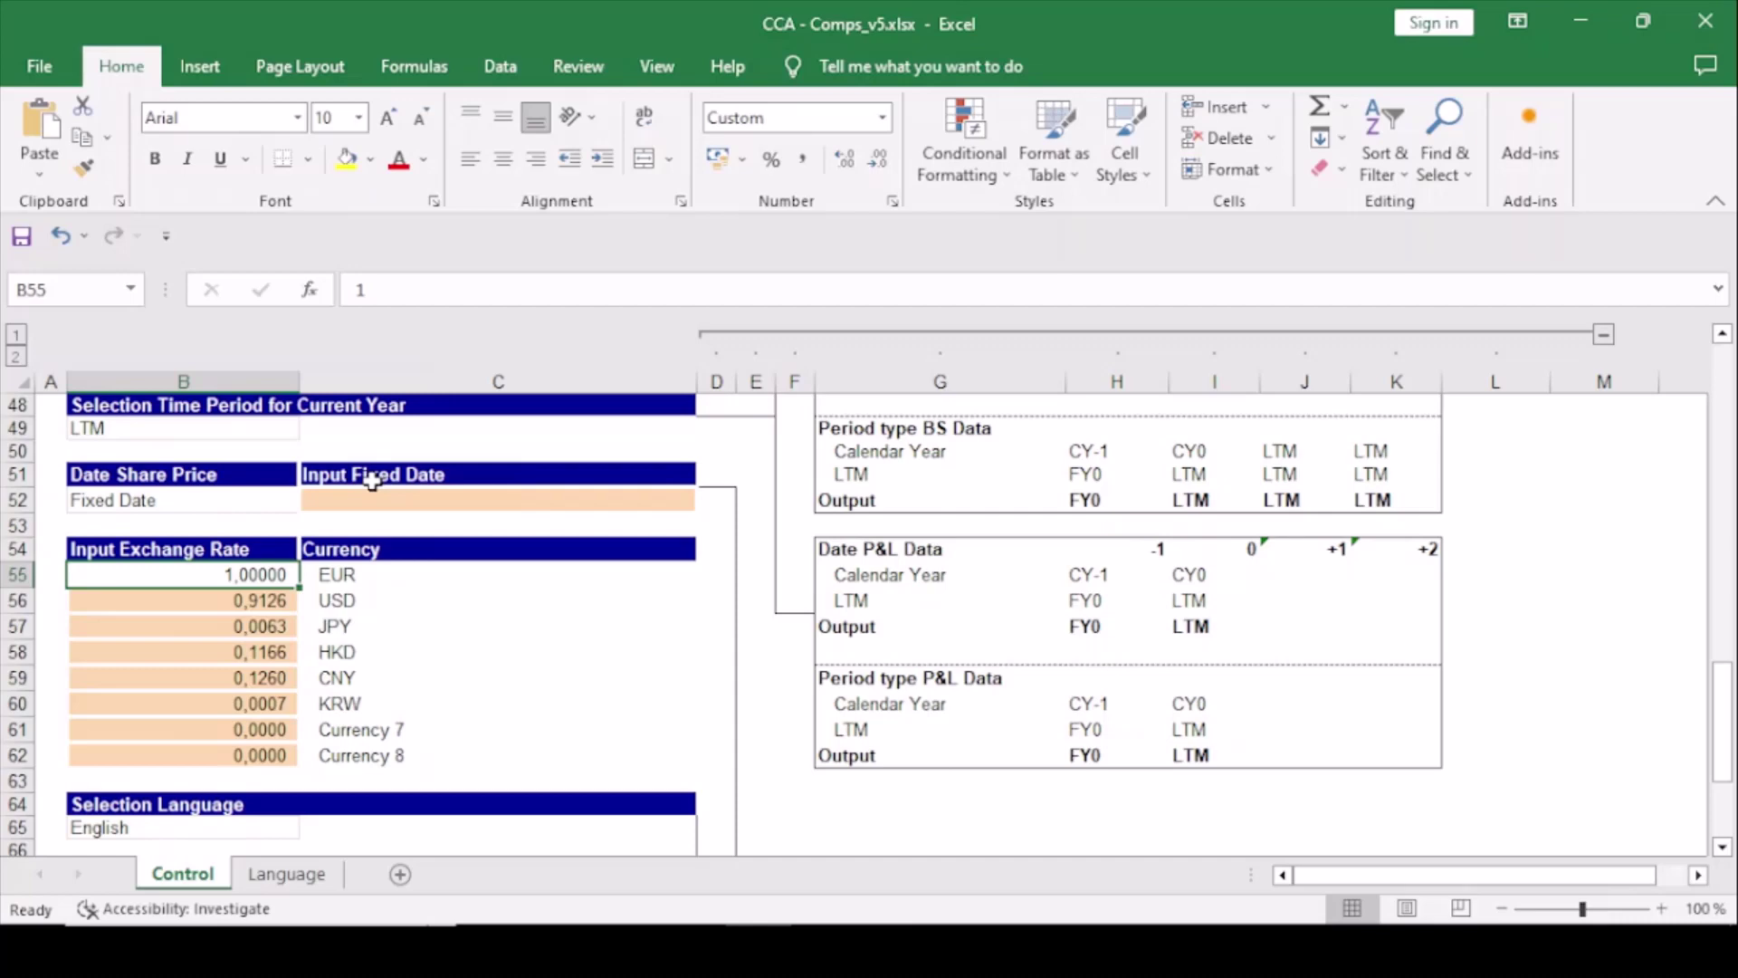
{"action": "key", "text": "Down"}
{"action": "key", "text": "ctrl+Down"}
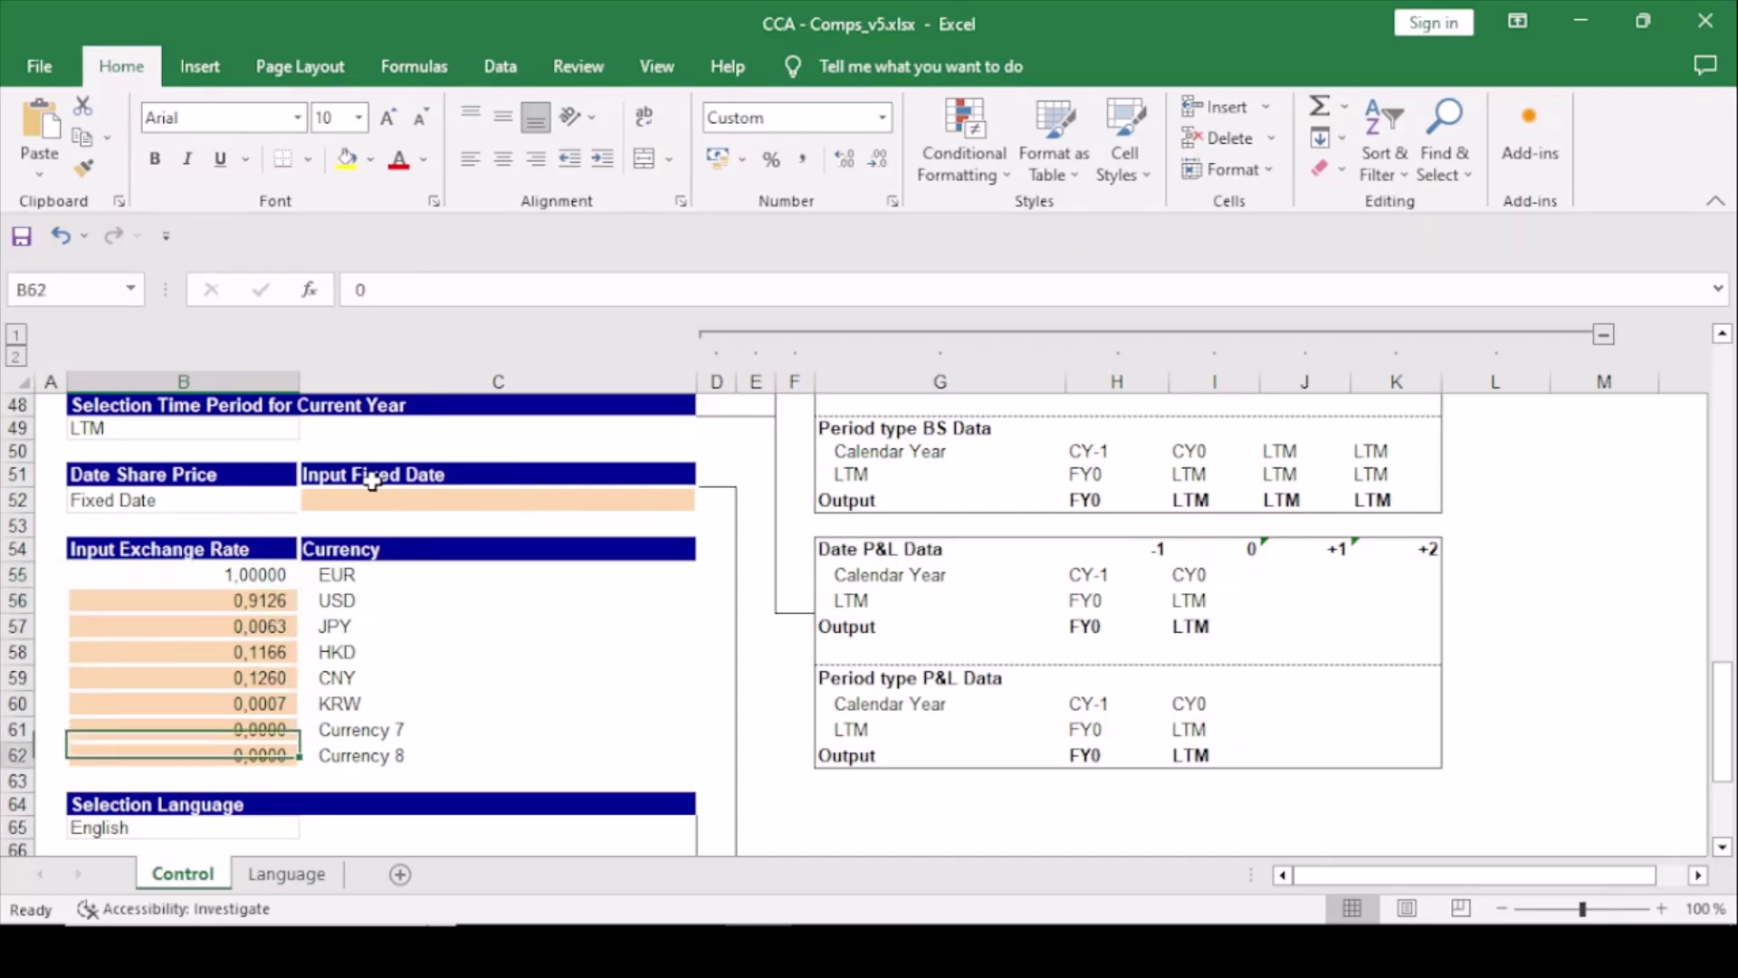
Step: Select the Selection Language cell B65, view the translation table on the Language sheet, and return to the Control sheet
{"action": "key", "text": "Down"}
{"action": "key", "text": "Down"}
{"action": "key", "text": "Down"}
{"action": "key", "text": "Down"}
{"action": "key", "text": "Down"}
{"action": "key", "text": "Down"}
{"action": "key", "text": "Down"}
{"action": "key", "text": "Up"}
{"action": "key", "text": "Up"}
{"action": "key", "text": "Up"}
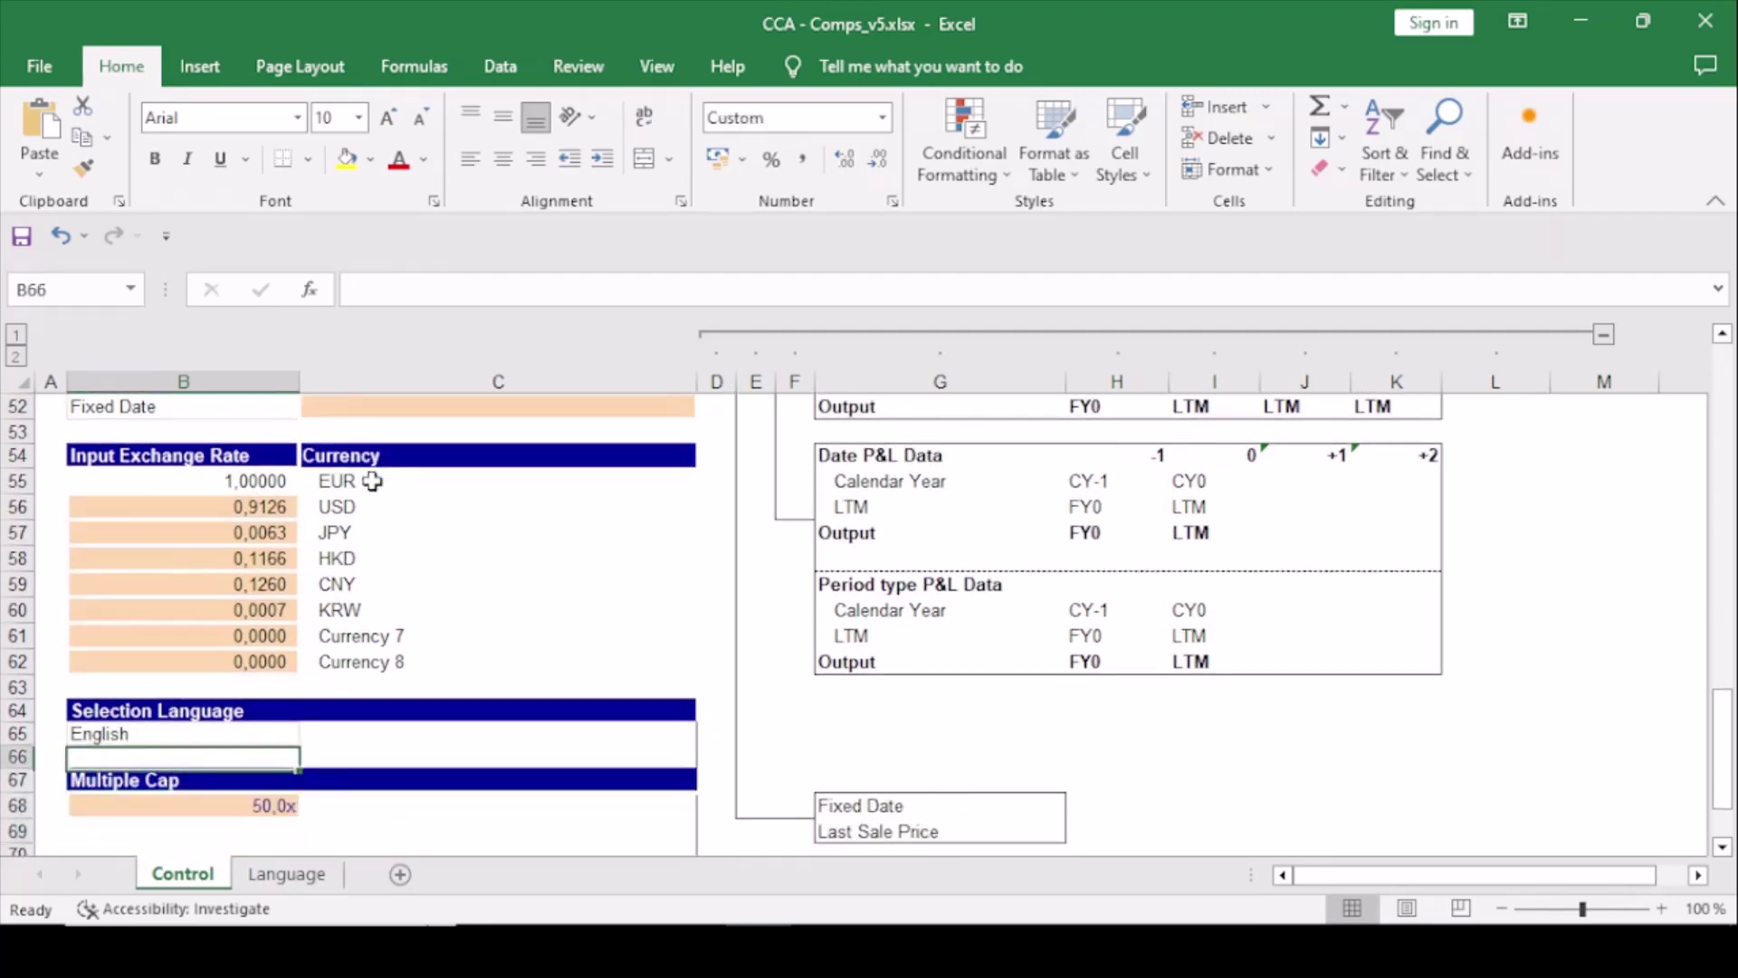
{"action": "key", "text": "Up"}
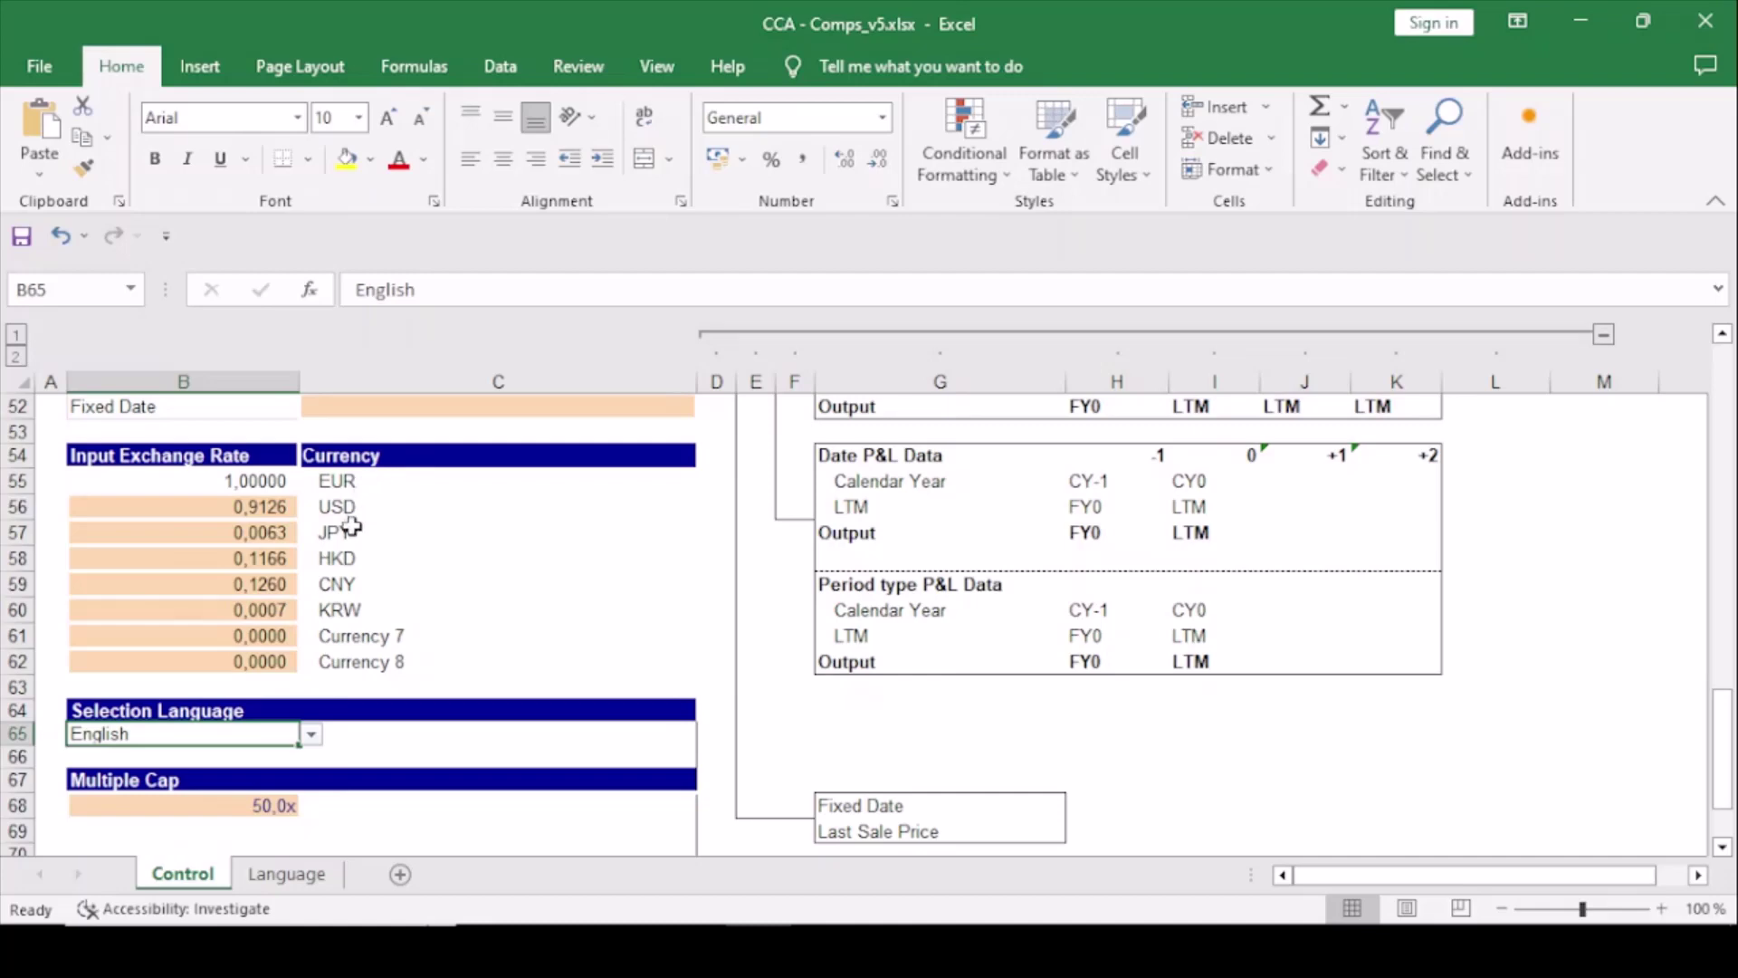
{"action": "left_click", "coordinate": [308, 878]}
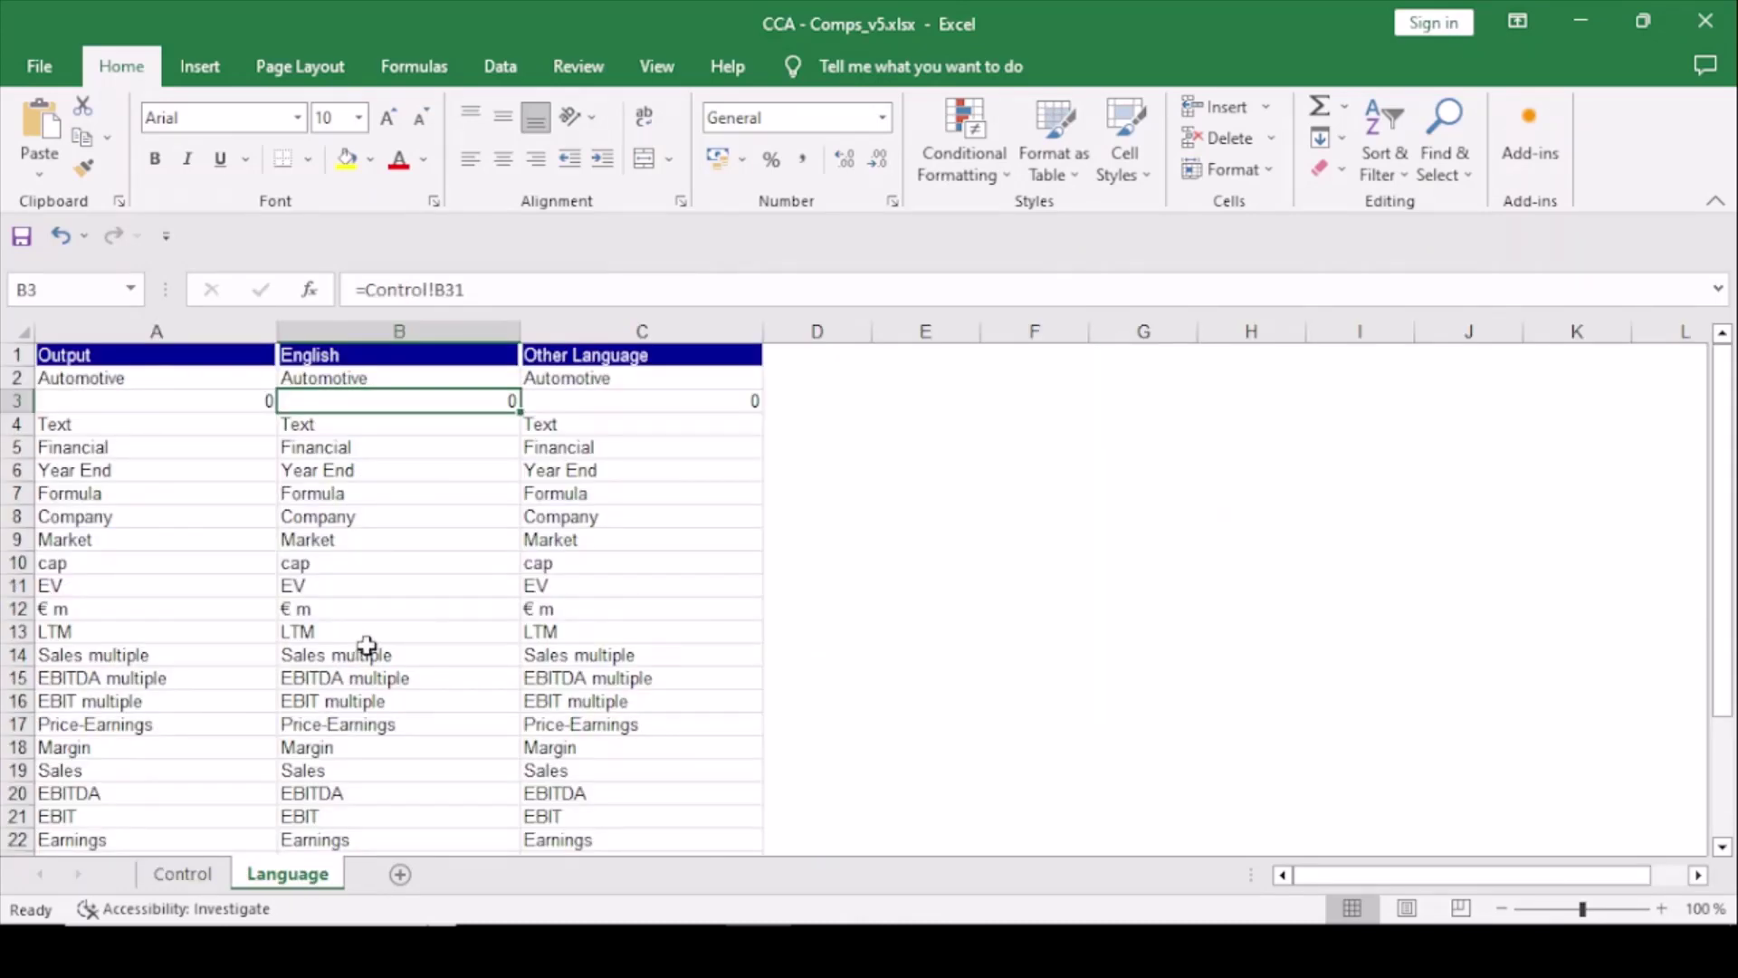
{"action": "left_click", "coordinate": [181, 874]}
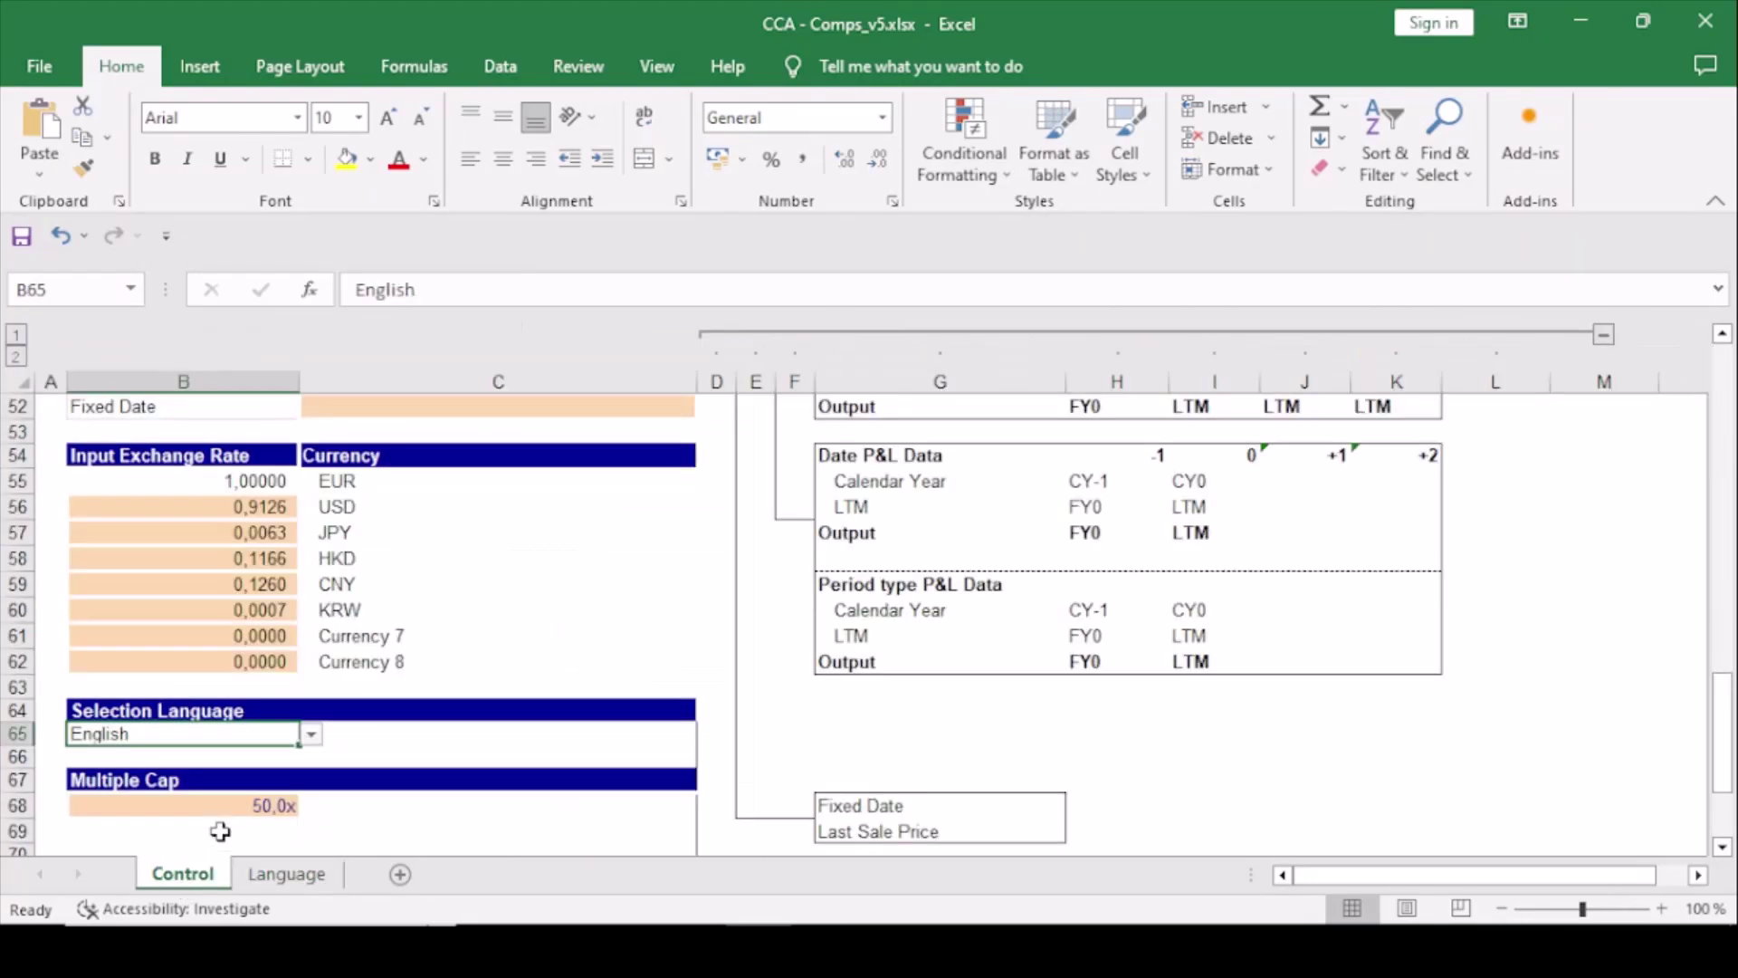